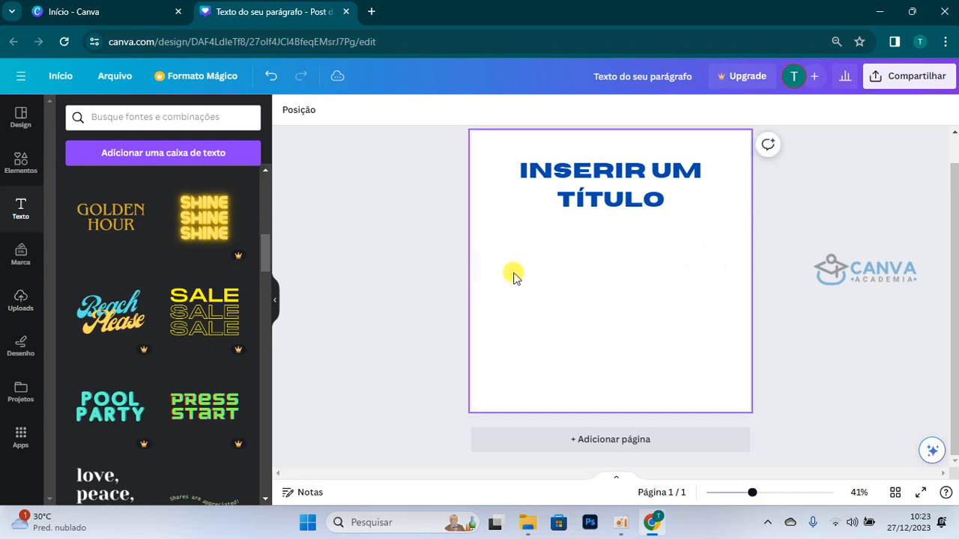
Step: Move the title text down to the middle of the page
scroll(520, 274, up, 1)
click(612, 233)
drag(615, 235, 619, 313)
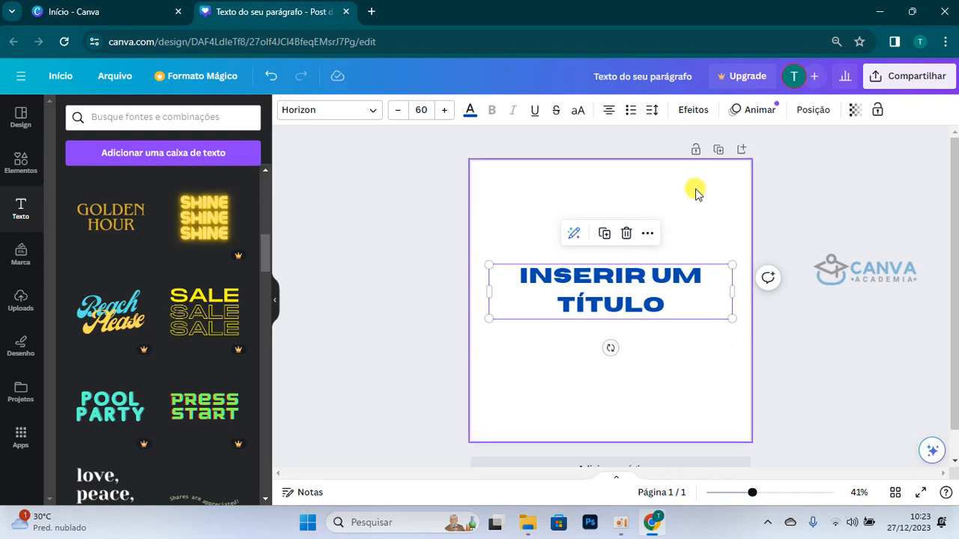
Step: Apply the Sombreado effect to the title and give the shadow a dark red custom colour
click(693, 113)
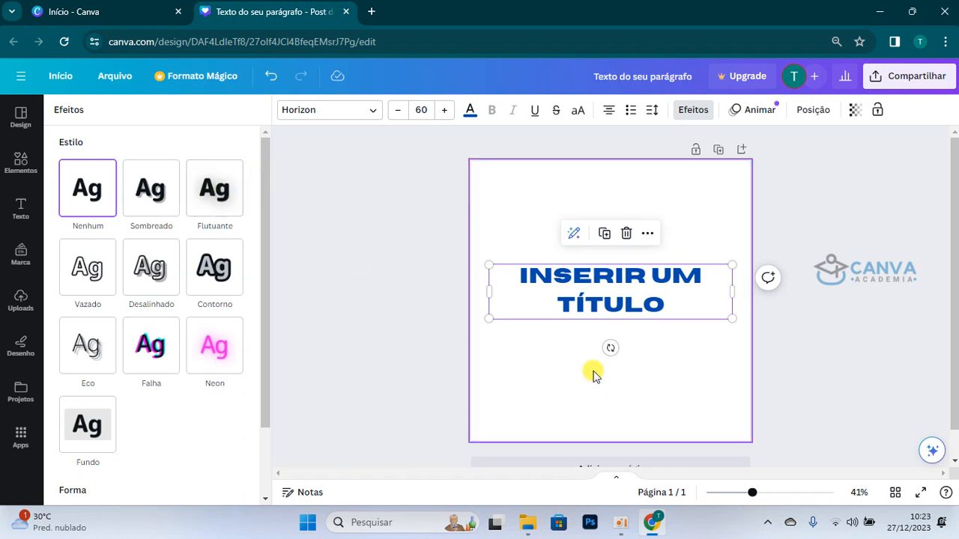
drag(751, 492, 777, 494)
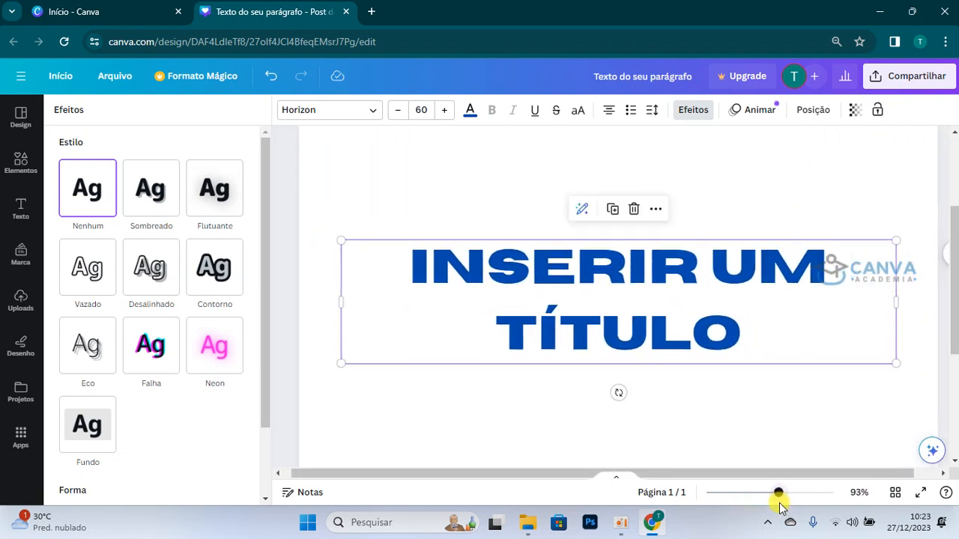
click(147, 195)
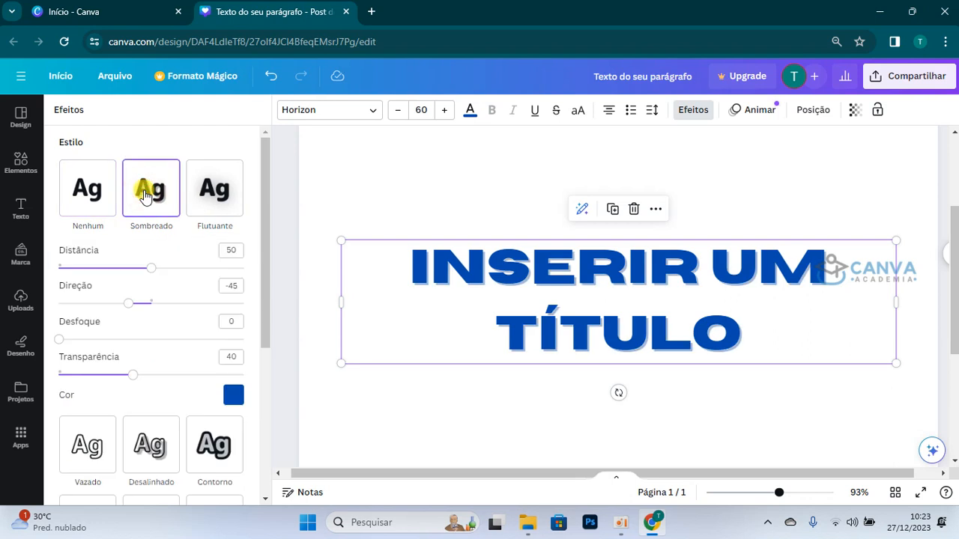
click(232, 394)
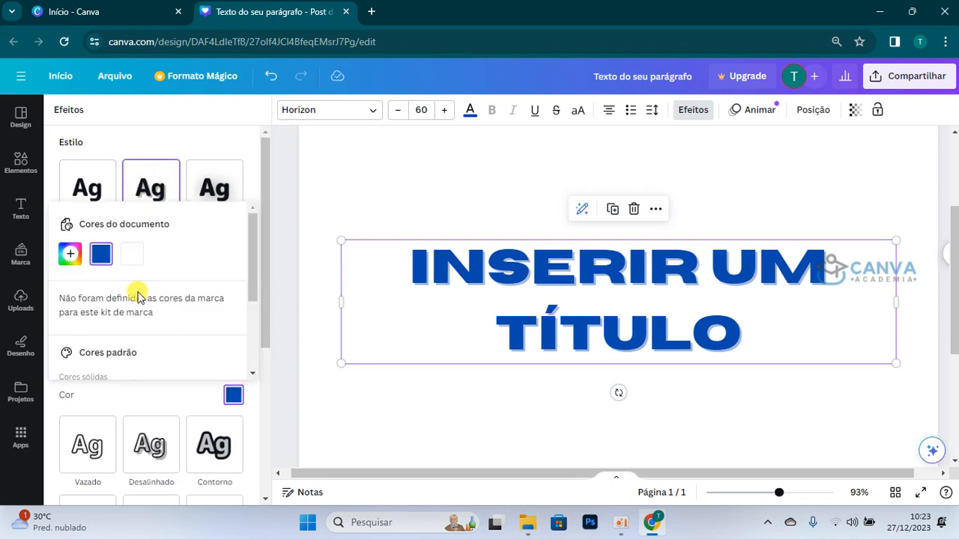
click(70, 253)
drag(89, 367, 73, 363)
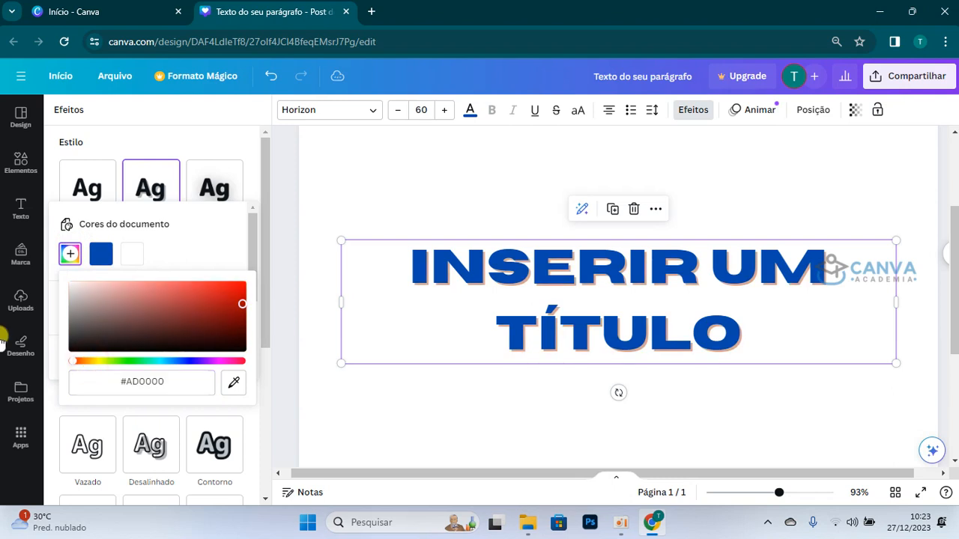
click(257, 180)
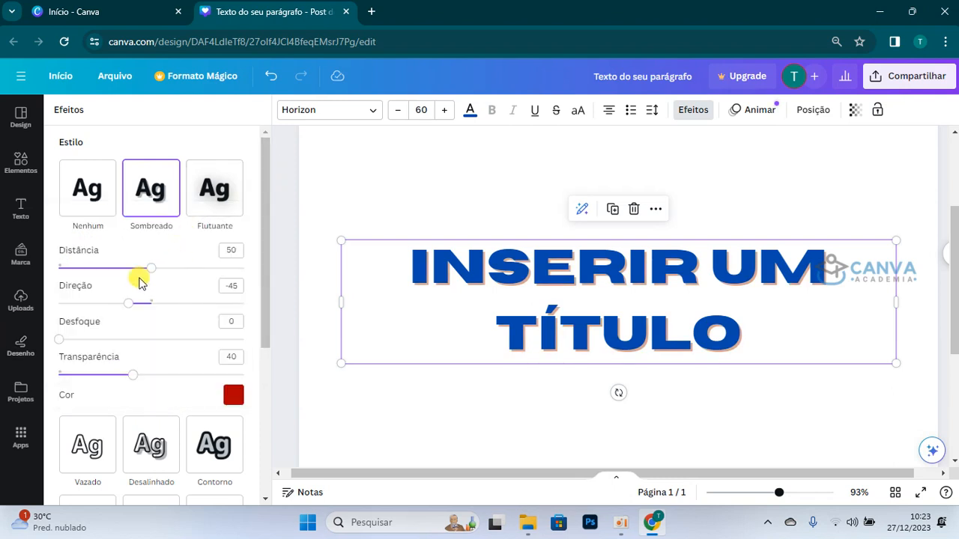
Step: Raise both the shadow's distance (Distância) and its Transparência value to 100
drag(149, 275, 264, 311)
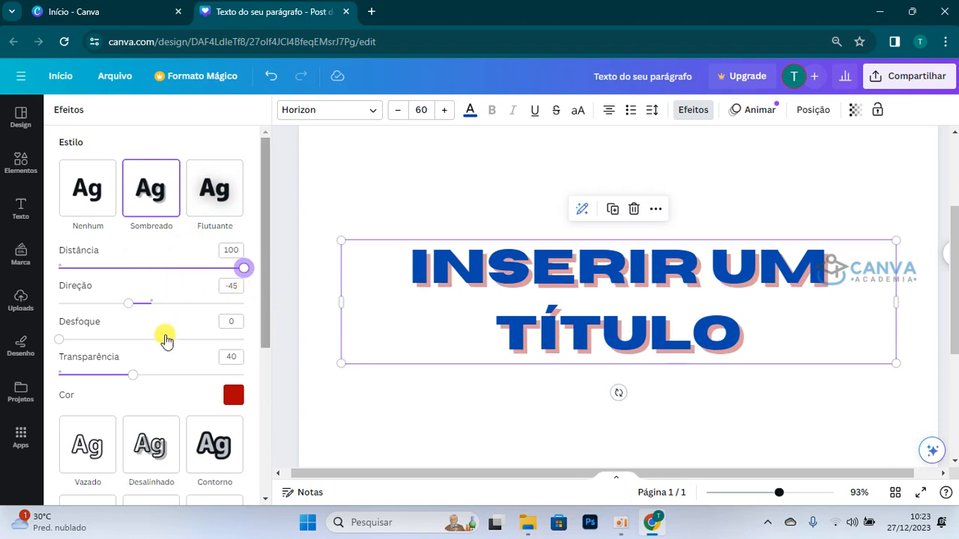
drag(132, 376, 253, 397)
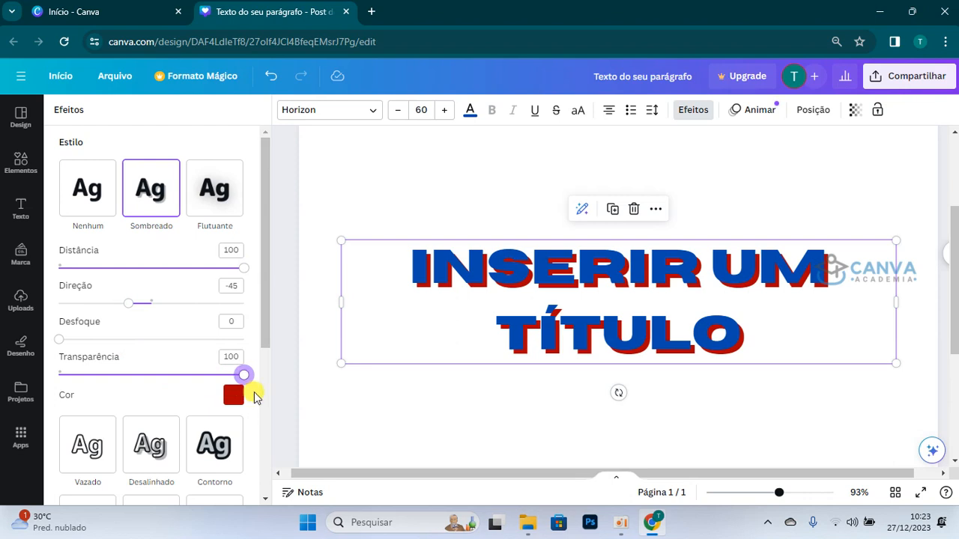
drag(245, 275, 253, 313)
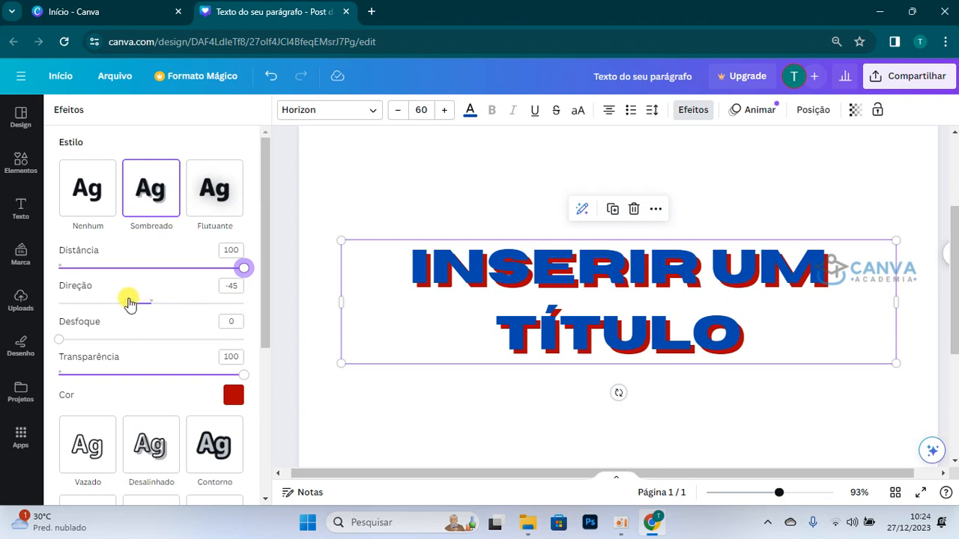
Step: Try shadow directions (Direção) of -180 and 25 on the title, and settle on -22
drag(127, 303, 56, 316)
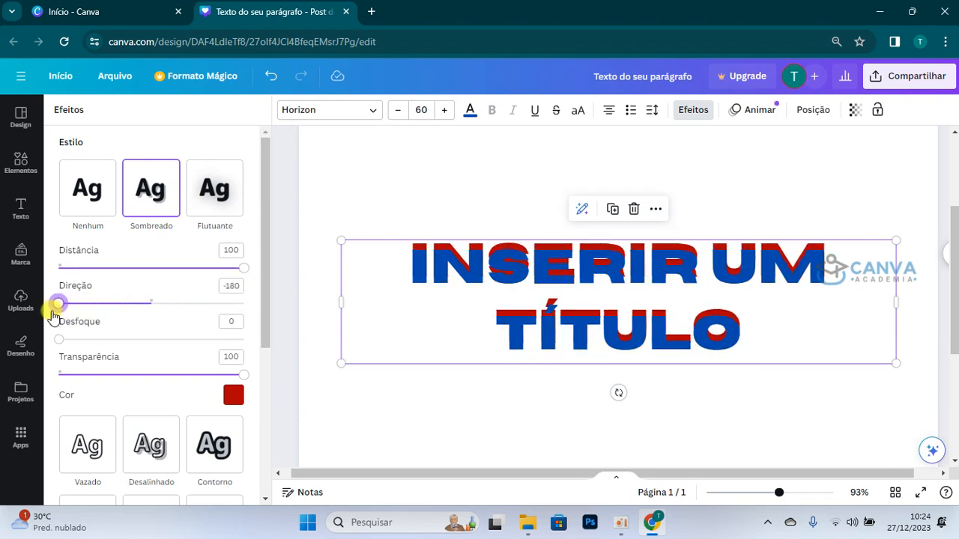
drag(52, 314, 165, 327)
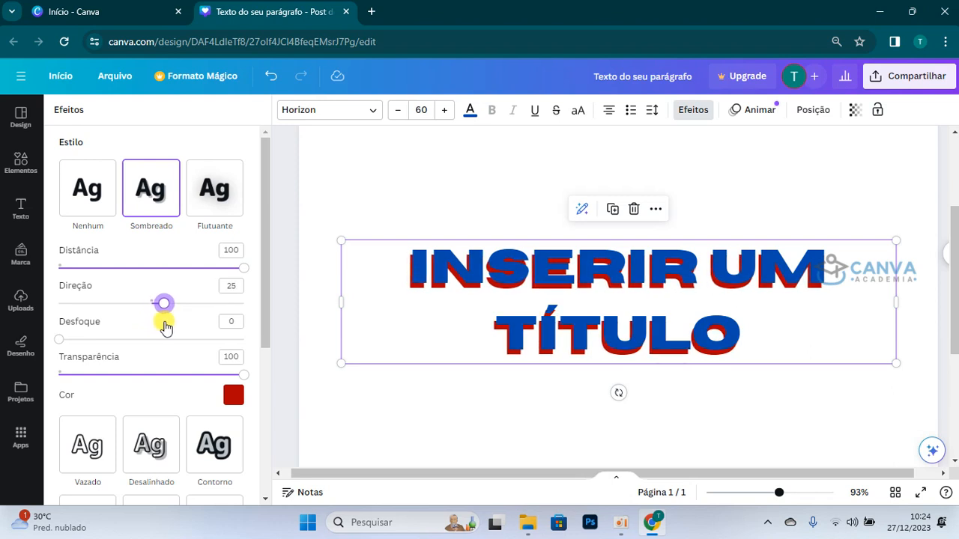
drag(165, 328, 139, 337)
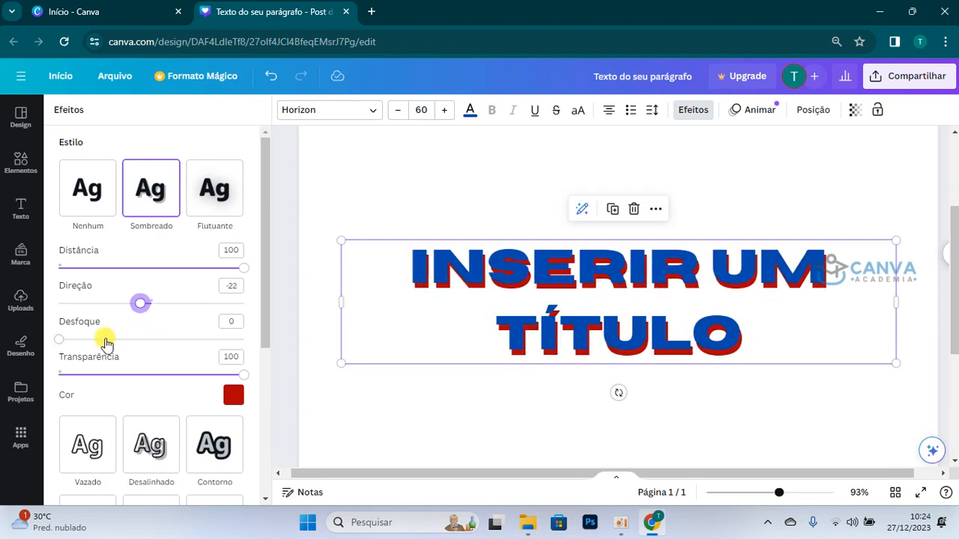
Step: Set the title shadow's blur (Desfoque) to 100 and its Transparência to 72
click(60, 342)
drag(60, 343, 253, 376)
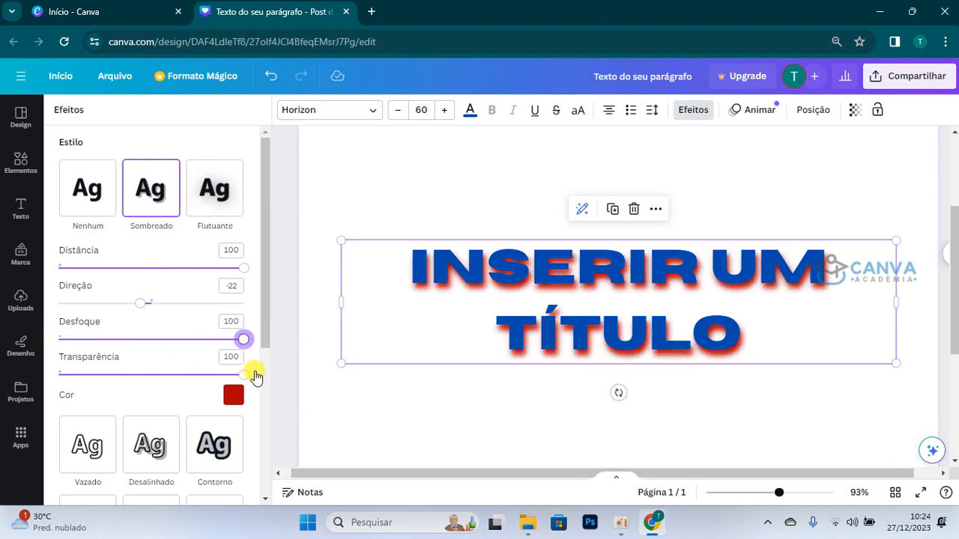
drag(246, 381, 137, 385)
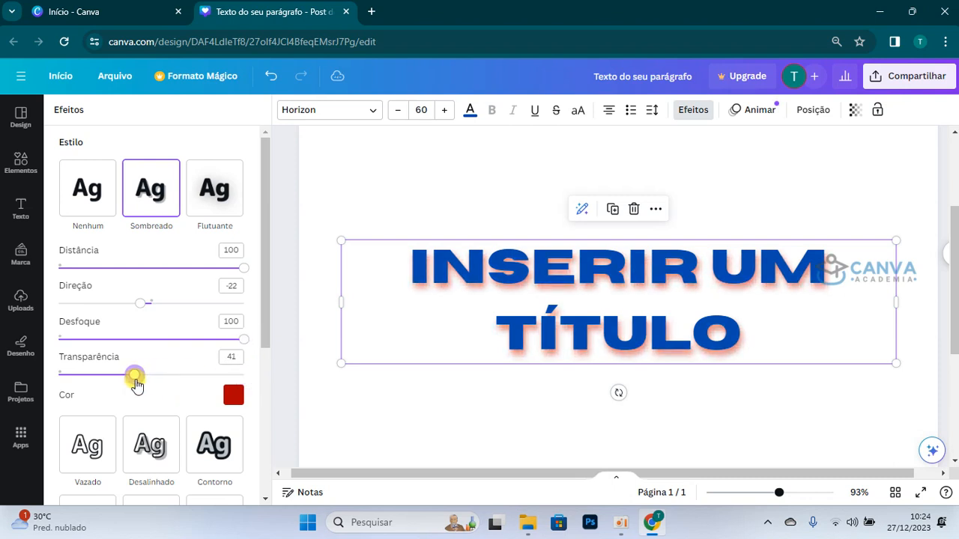
drag(136, 385, 193, 353)
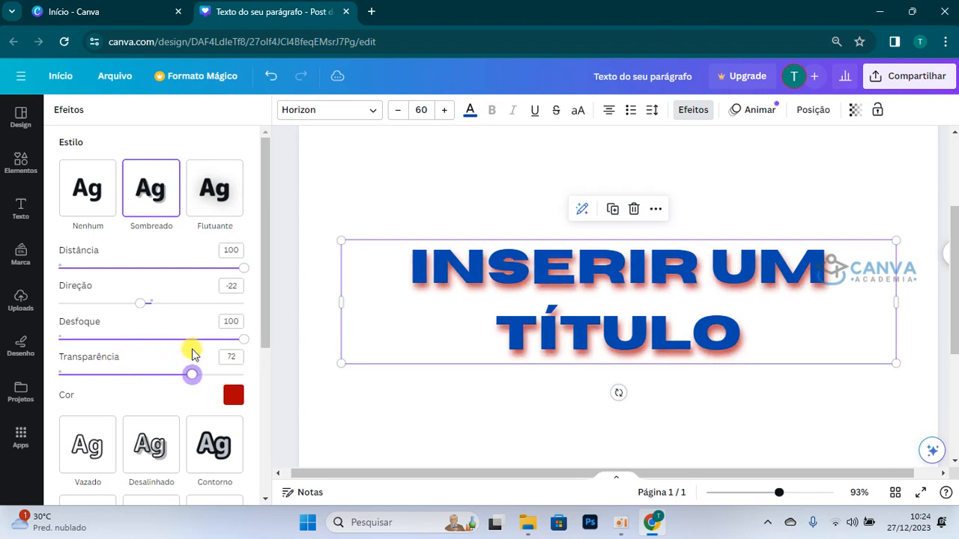
Step: Adjust the title's shadow to Distância 68, Desfoque 0 and Transparência 47
drag(241, 272, 184, 268)
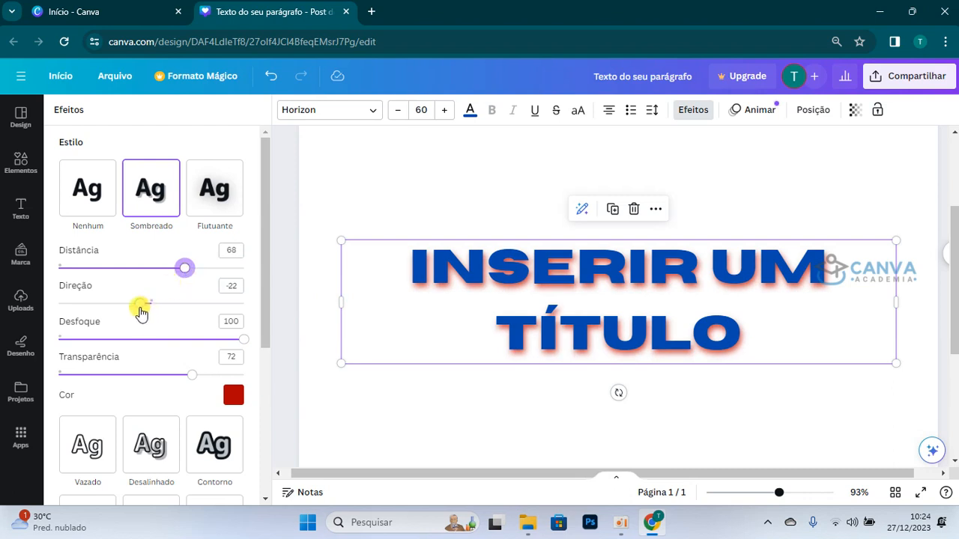
drag(241, 346, 2, 367)
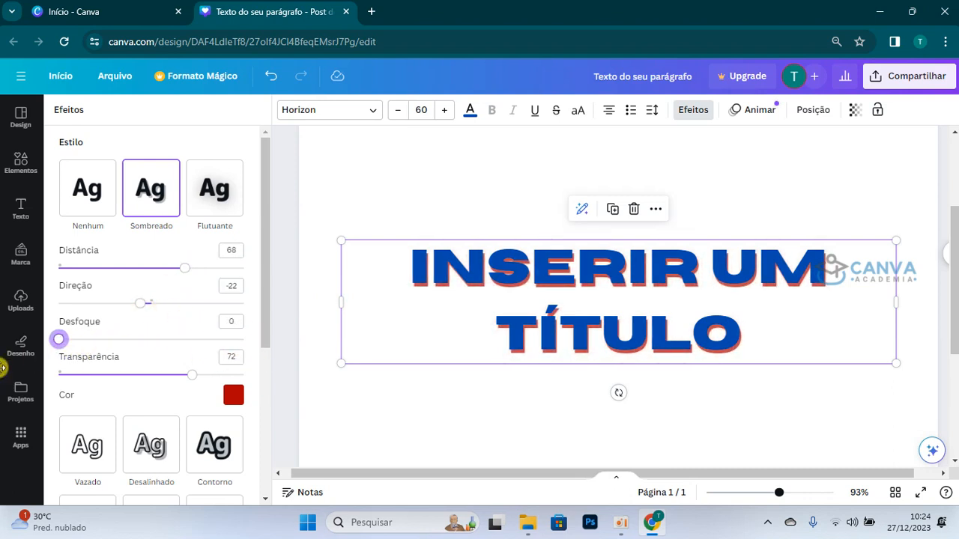
drag(193, 378, 146, 386)
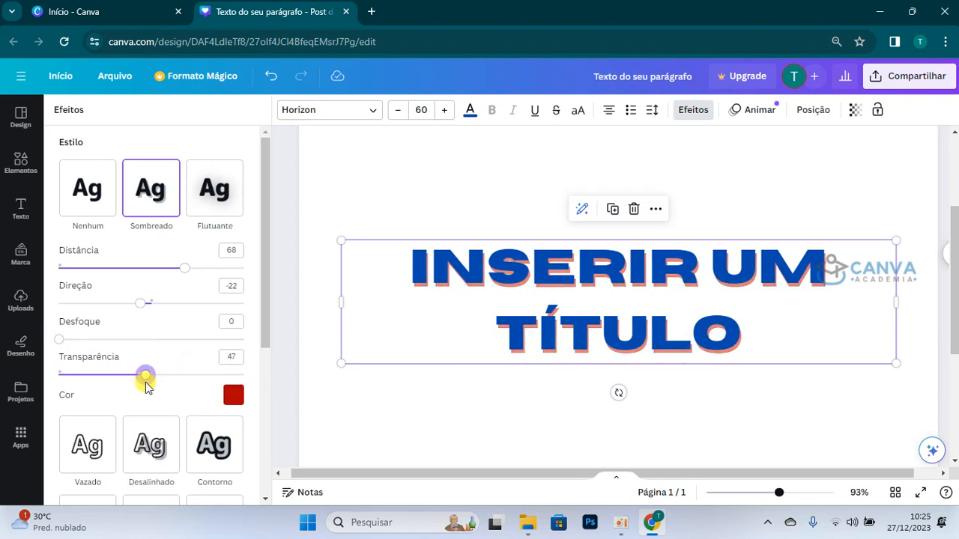
Step: Replace the title's Sombreado effect with Flutuante at intensity 50
click(208, 188)
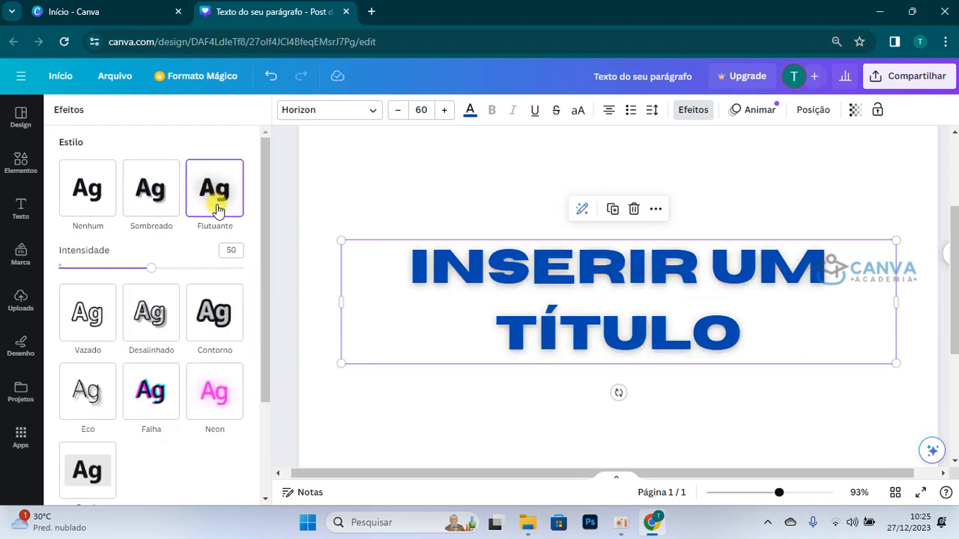
scroll(552, 321, up, 3)
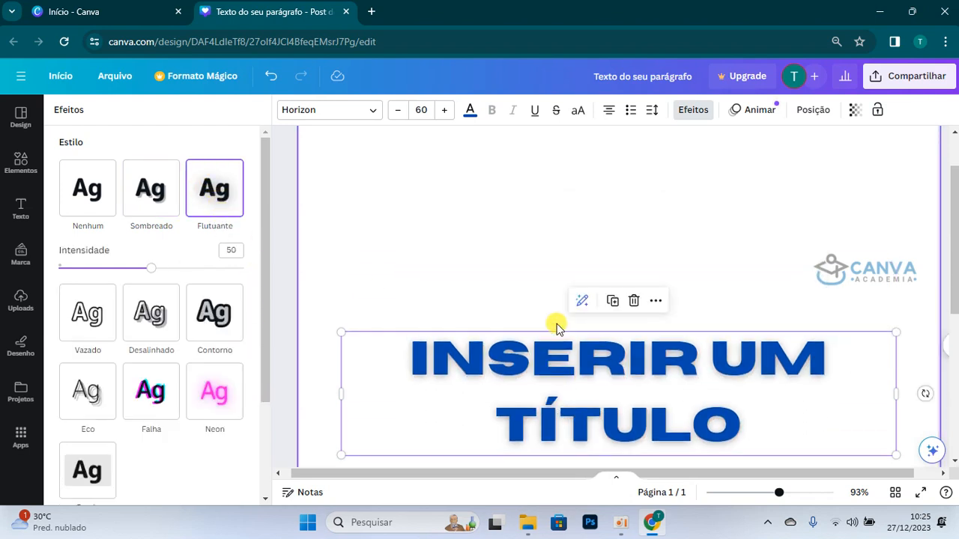
drag(779, 493, 757, 493)
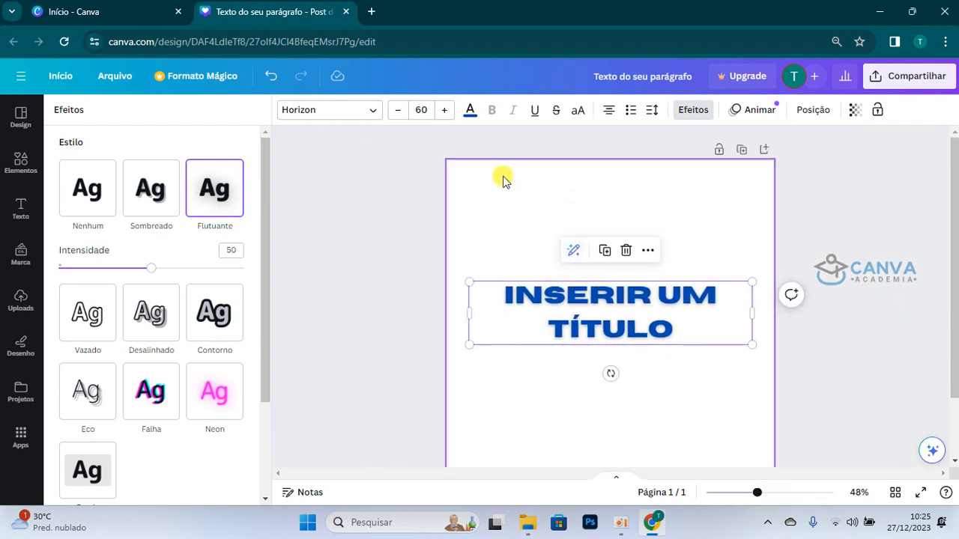
Step: Remove the title's text effect with the Nenhum style and change the text colour to white
click(94, 196)
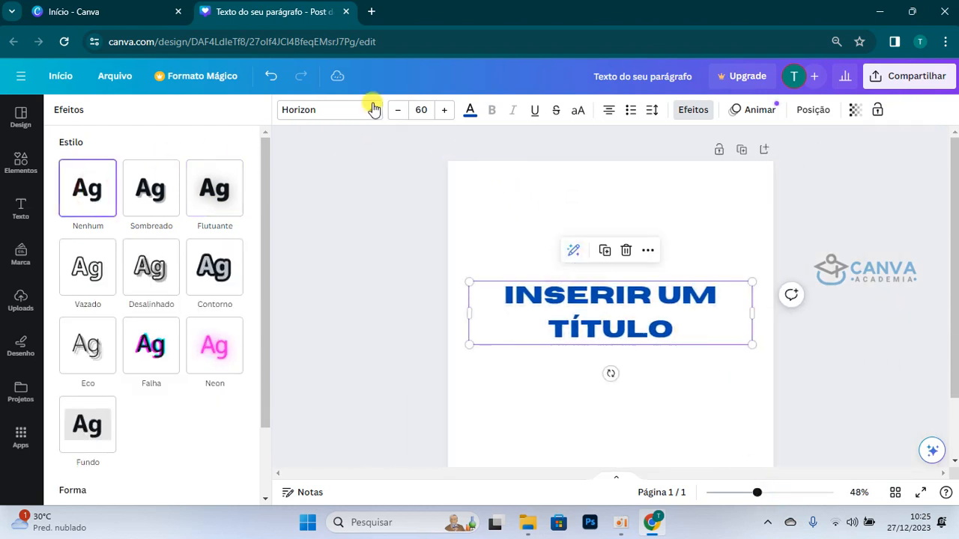
click(467, 116)
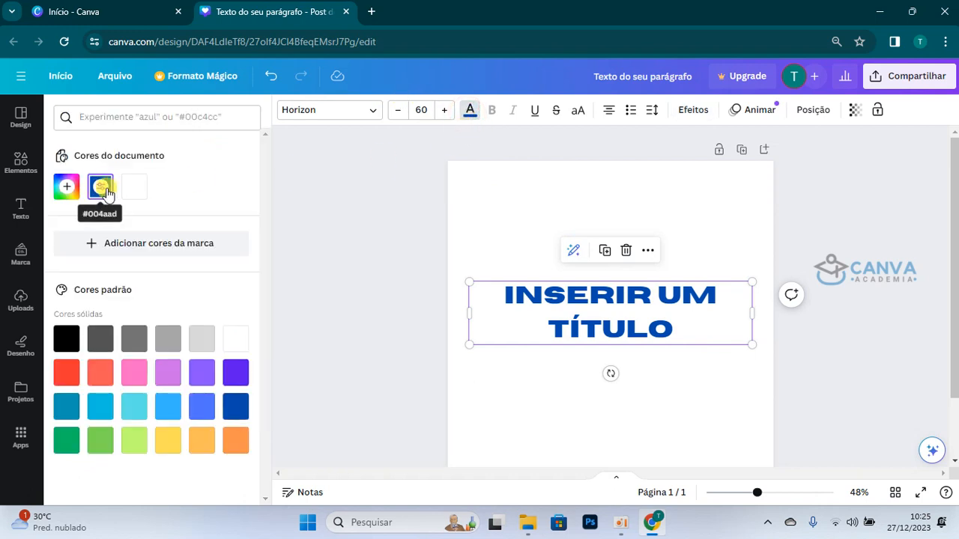
click(135, 187)
click(605, 443)
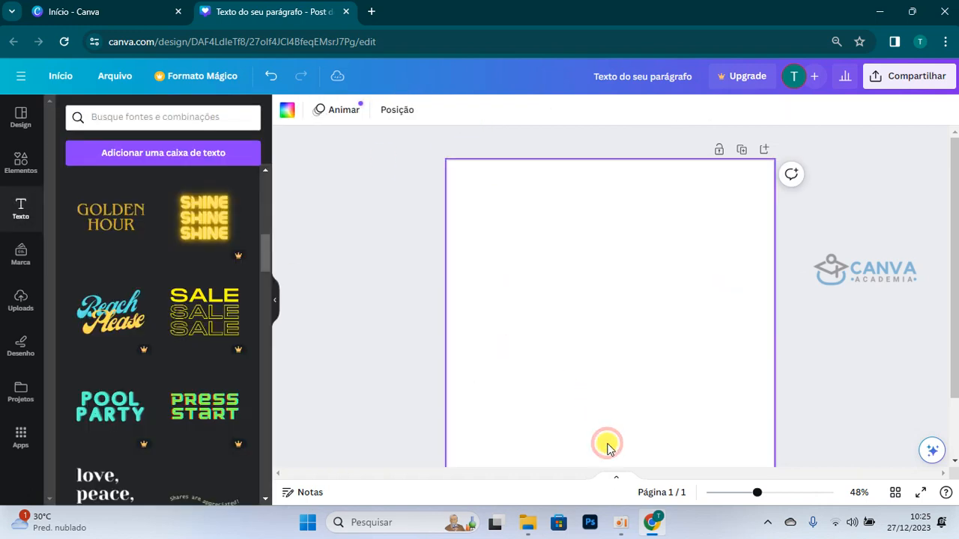
Step: Apply the Flutuante effect to the white title and raise its Intensidade to 100
mouse_move(761, 497)
mouse_down()
mouse_move(781, 499)
mouse_move(765, 497)
mouse_up()
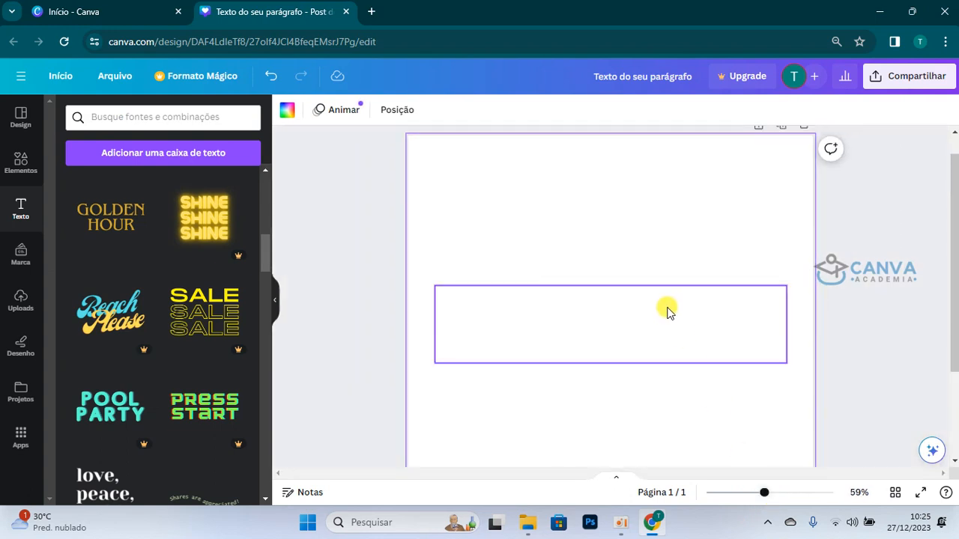
click(667, 311)
click(693, 110)
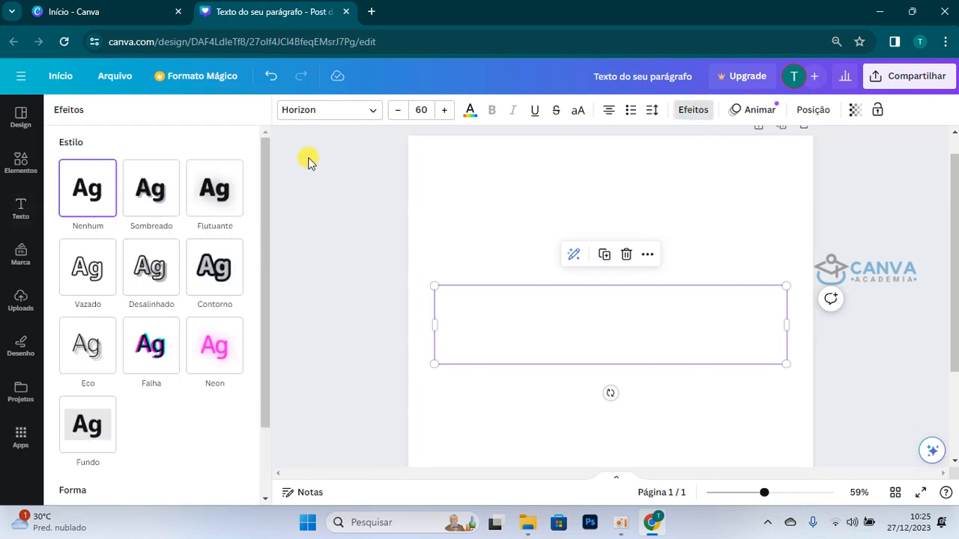
click(202, 200)
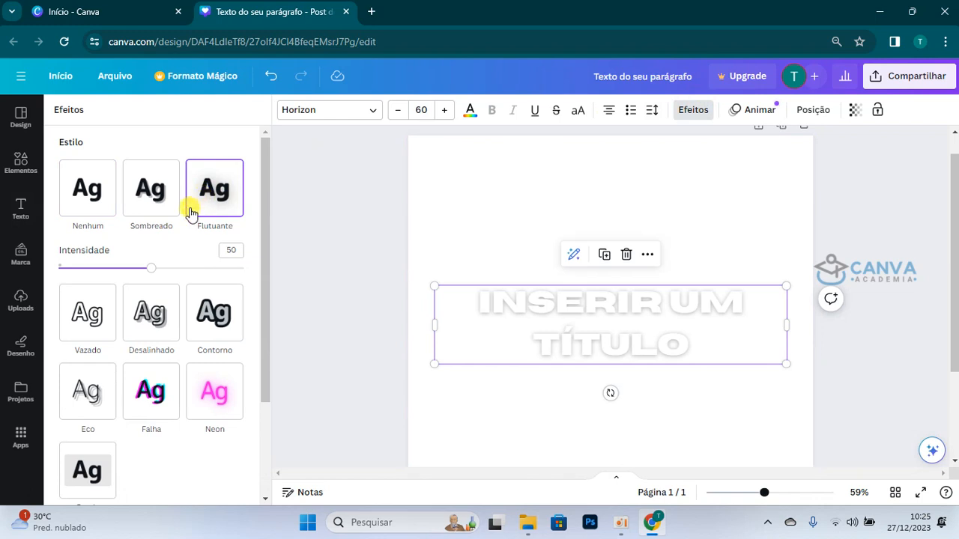
drag(150, 269, 268, 286)
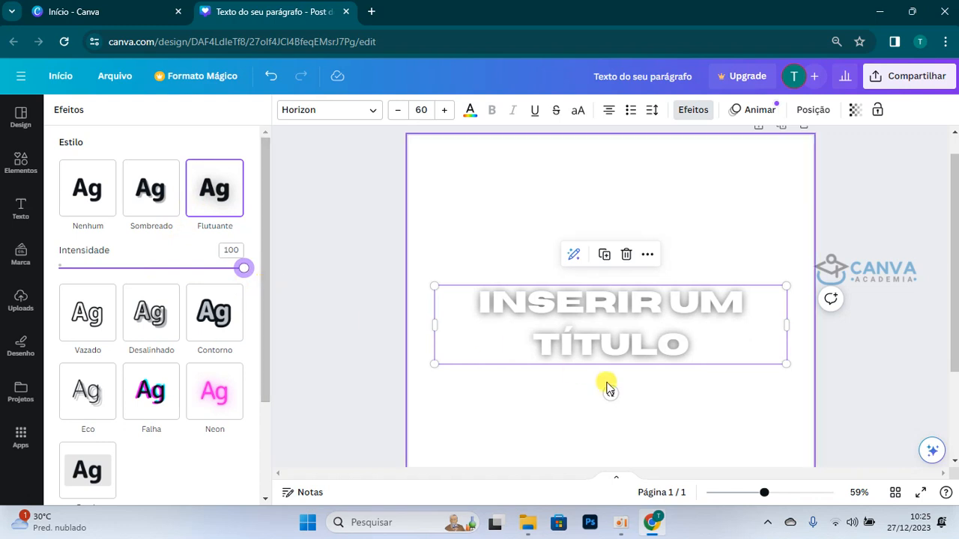
mouse_move(763, 498)
mouse_down()
mouse_move(786, 510)
mouse_move(766, 517)
mouse_up()
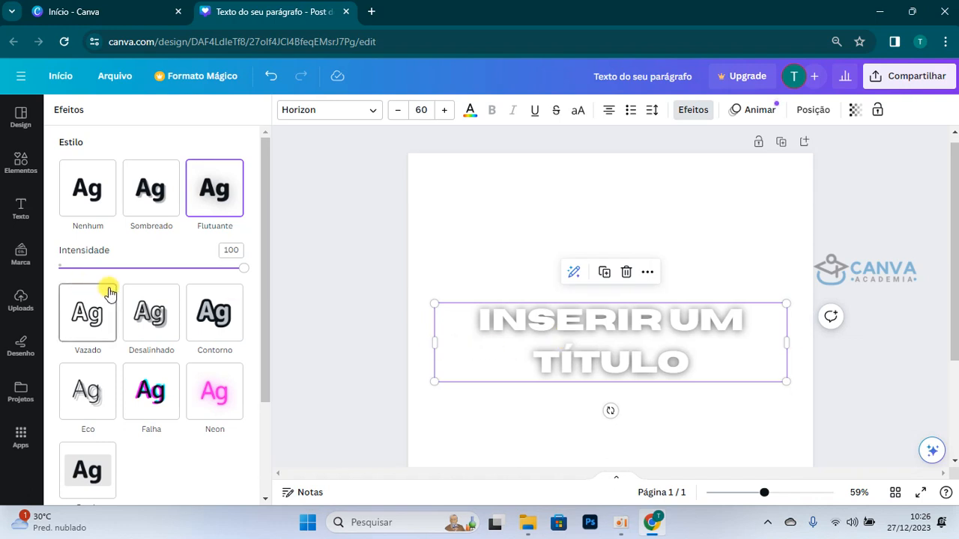
Step: Reset the title's effect to Nenhum and fill the page background with solid light purple
click(89, 227)
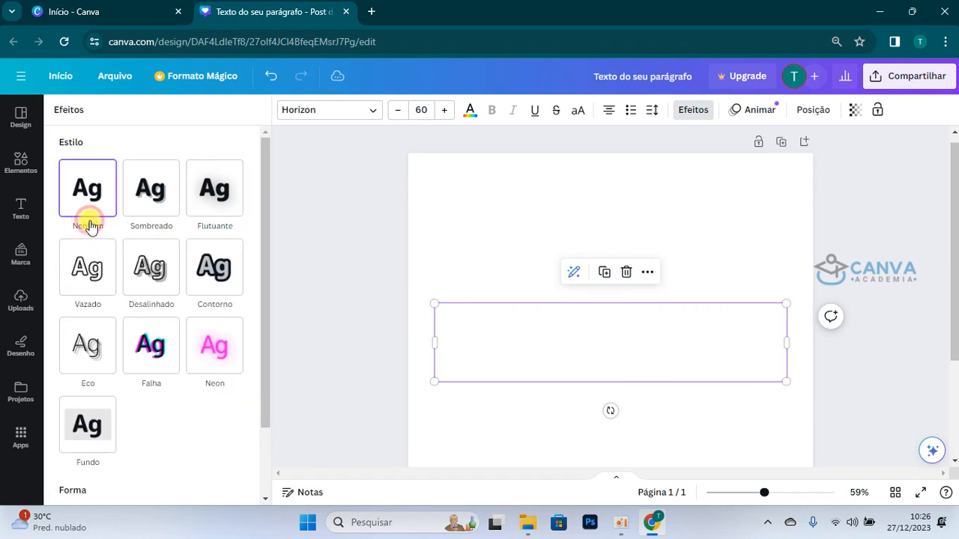
click(469, 186)
click(291, 113)
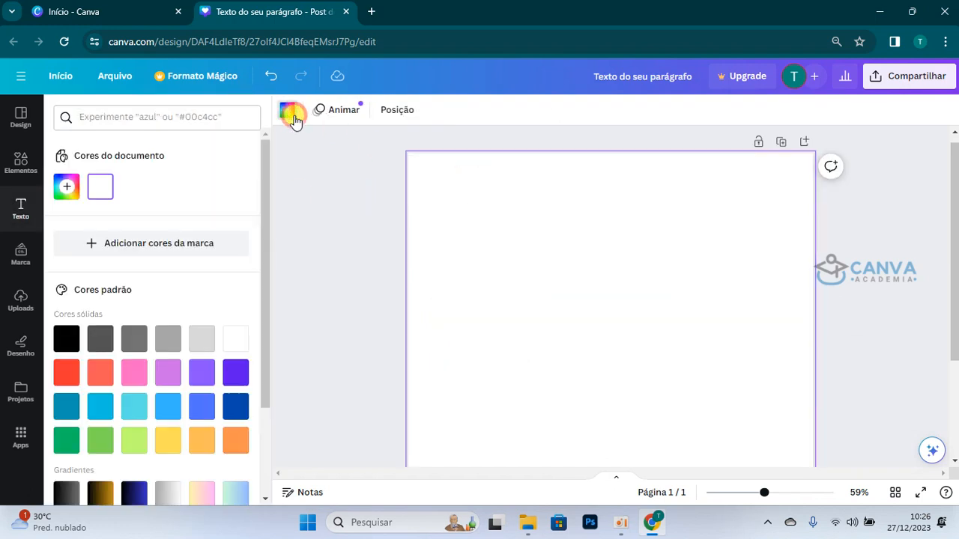
click(202, 372)
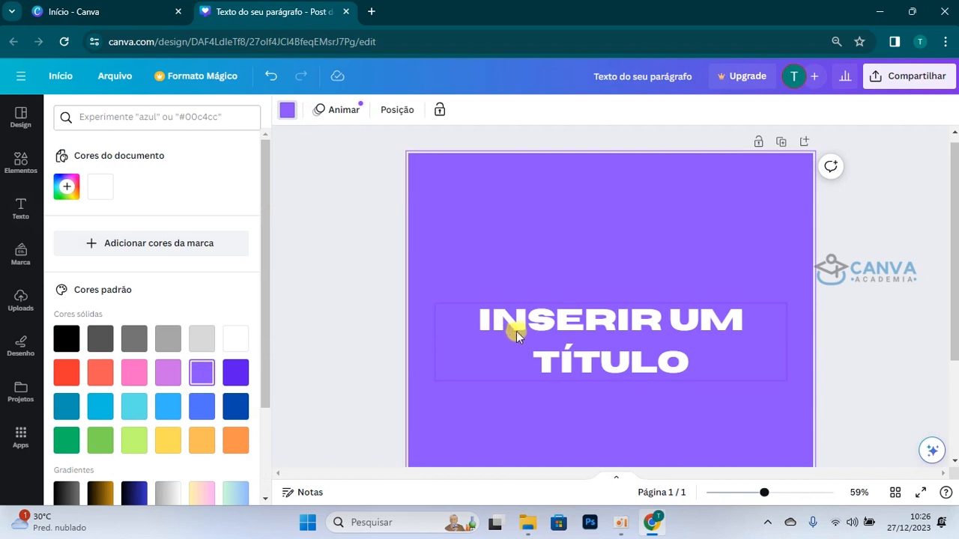
Step: Apply the hollow Vazado effect to the white title on the purple background
click(506, 331)
click(696, 111)
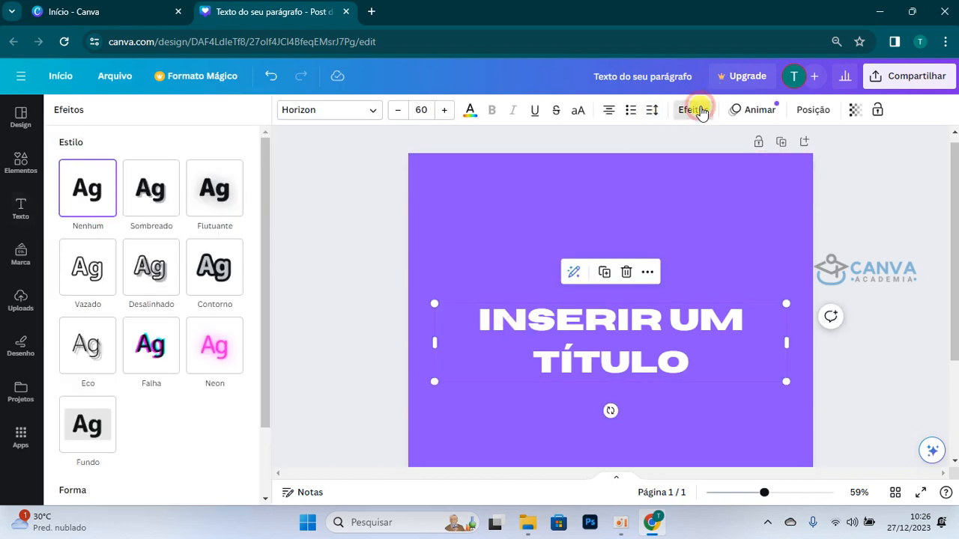
click(94, 281)
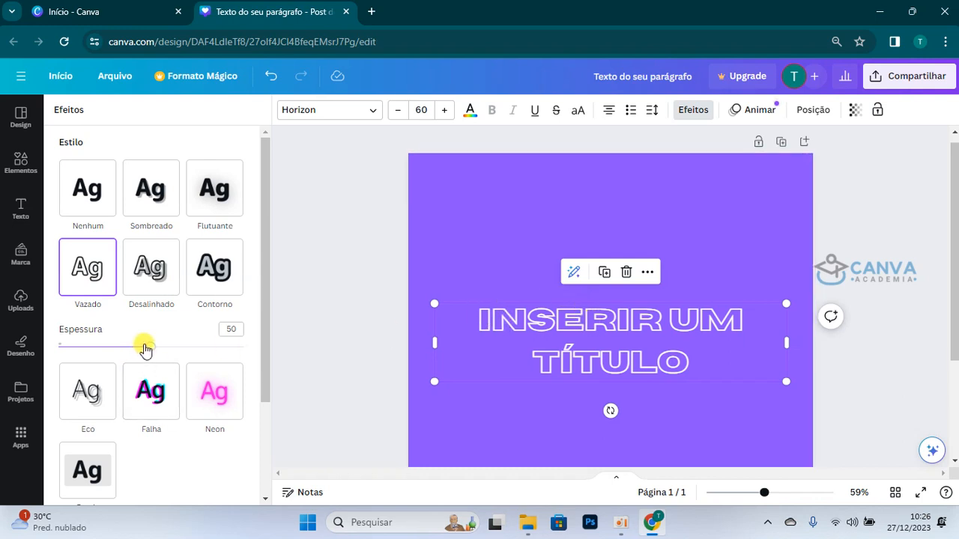
Step: Reduce the Vazado effect's Espessura to 1 for the thinnest outline on the title
drag(145, 349, 2, 390)
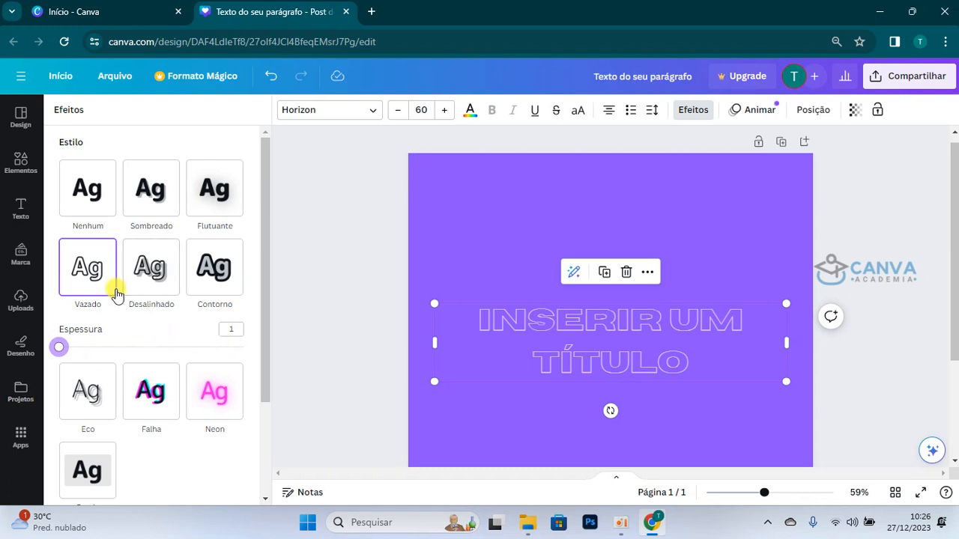
Step: Apply the Desalinhado effect to the title and set the effect colour to black, #000000
click(152, 284)
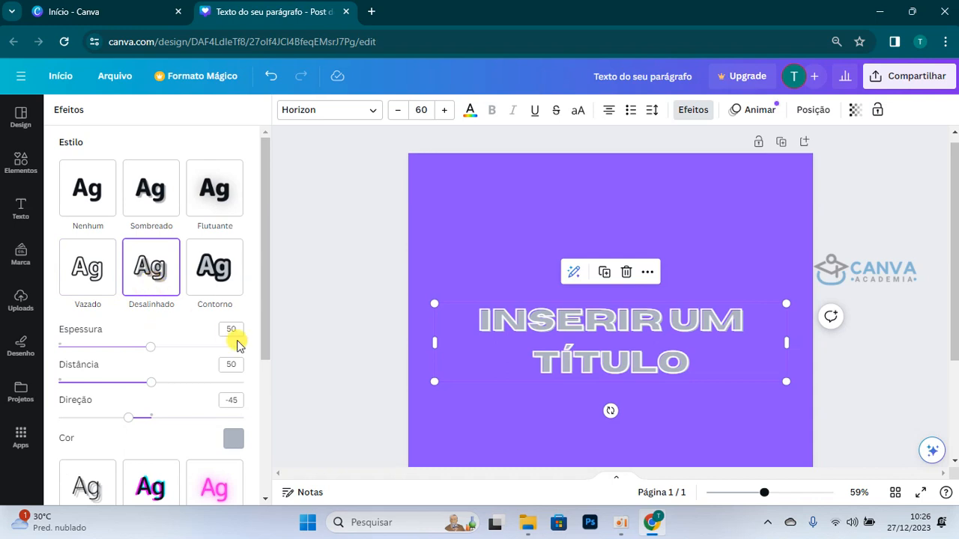
click(232, 438)
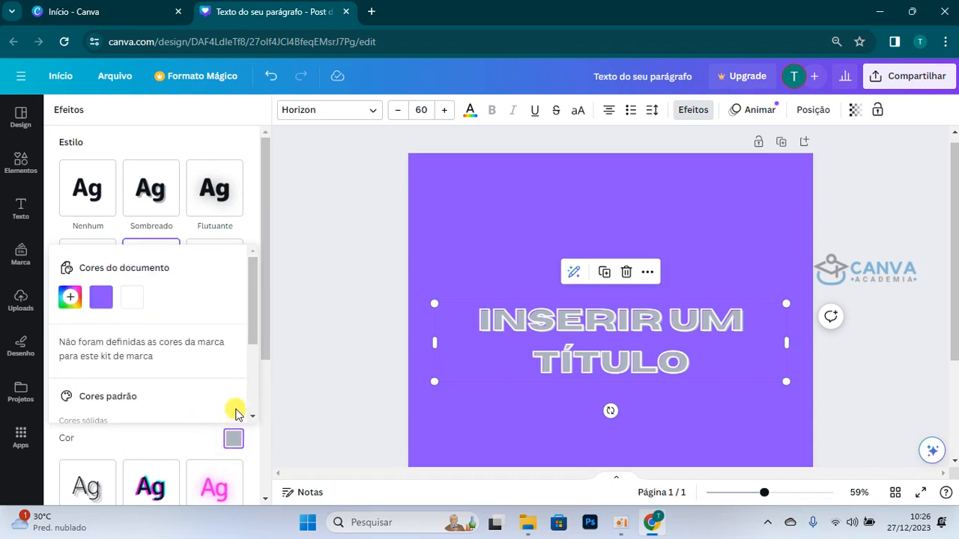
click(70, 297)
drag(105, 359, 32, 439)
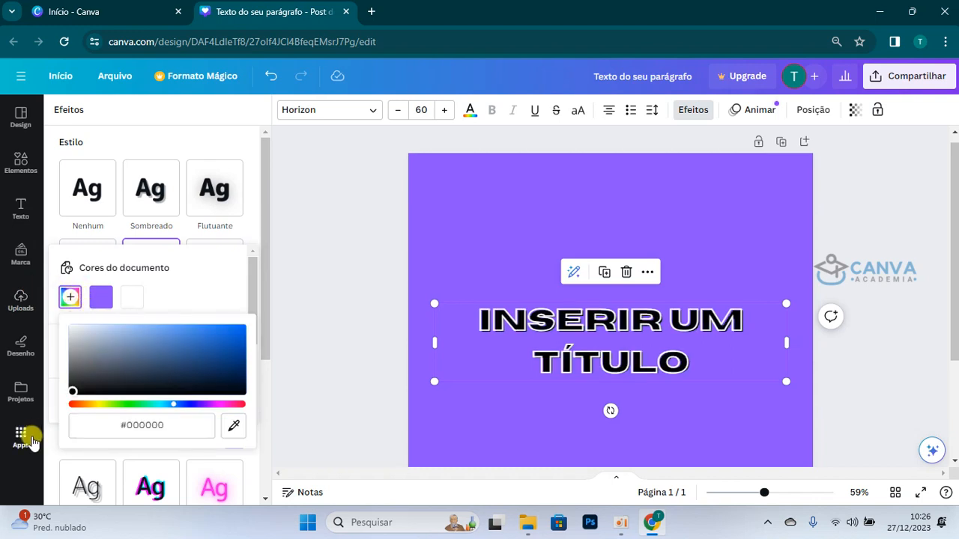
click(262, 254)
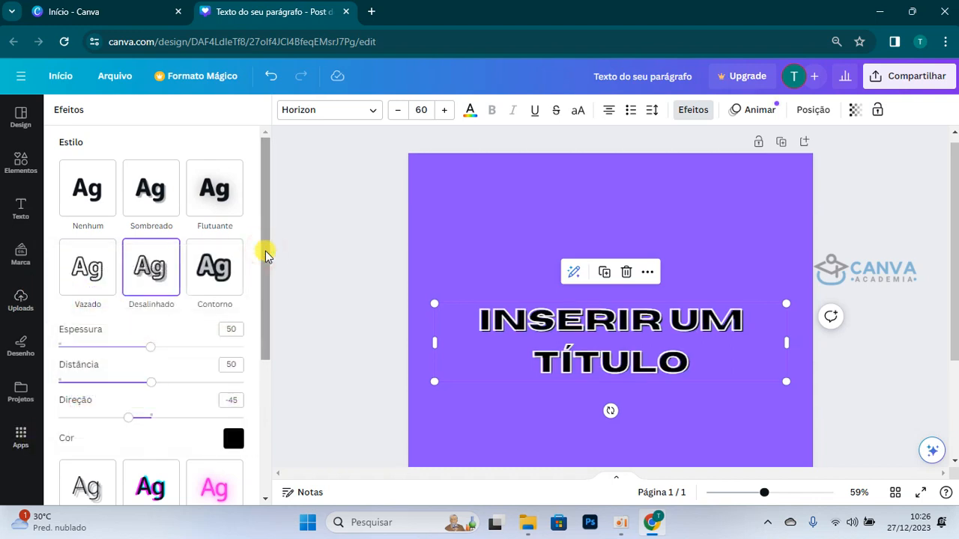
Step: Adjust the Desalinhado effect, trying Espessura 1 with Distância 100 before settling on Espessura 100, Distância 50 and Direção 92
drag(766, 495, 779, 496)
scroll(805, 324, down, 1)
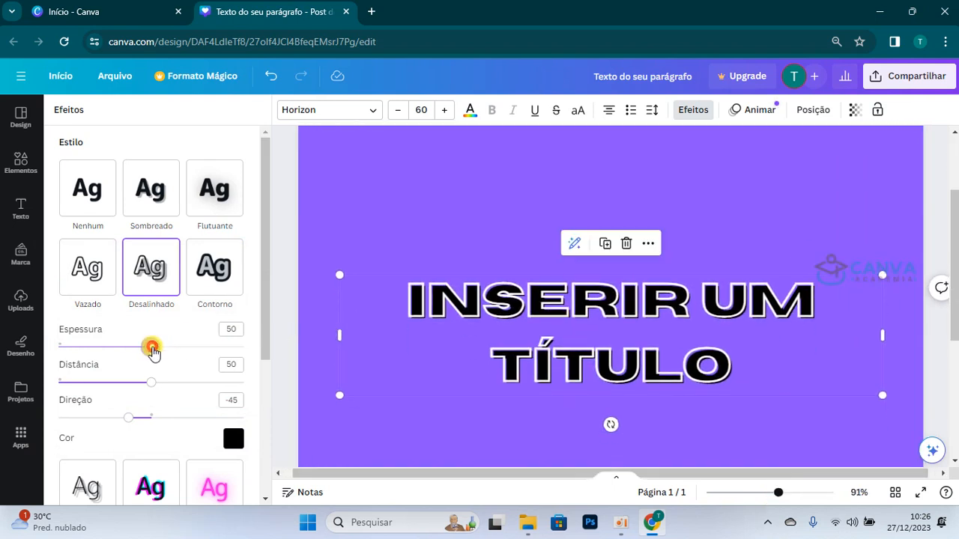
drag(152, 349, 250, 367)
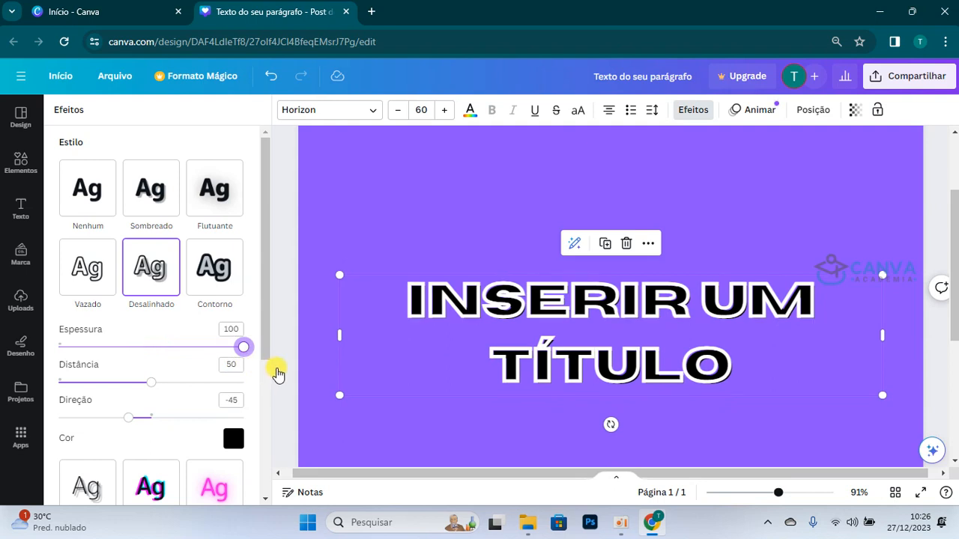
drag(270, 373, 20, 373)
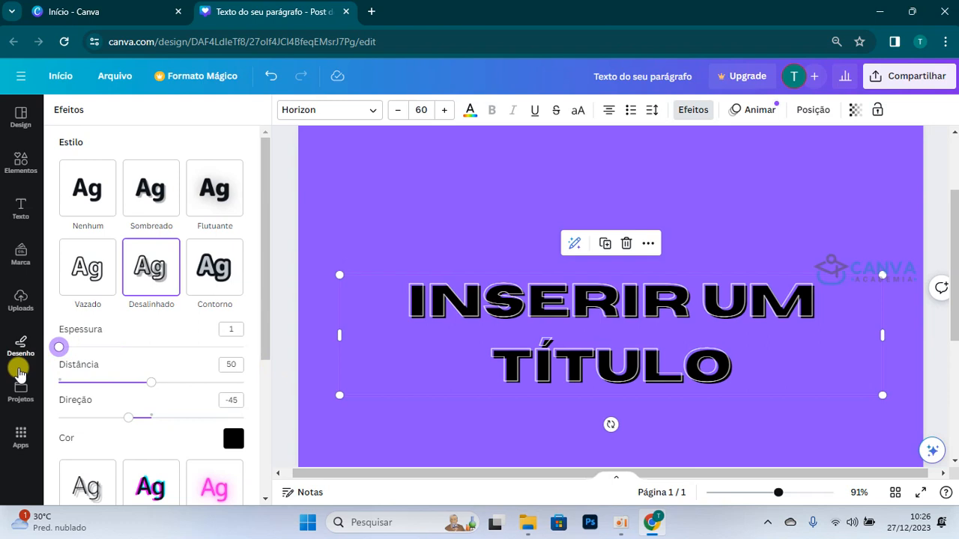
drag(150, 382, 437, 409)
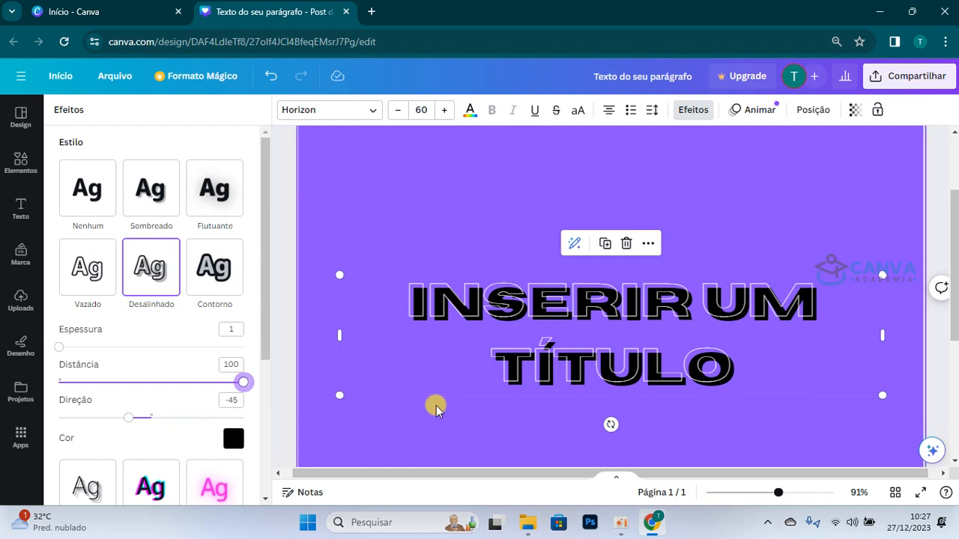
drag(126, 420, 198, 424)
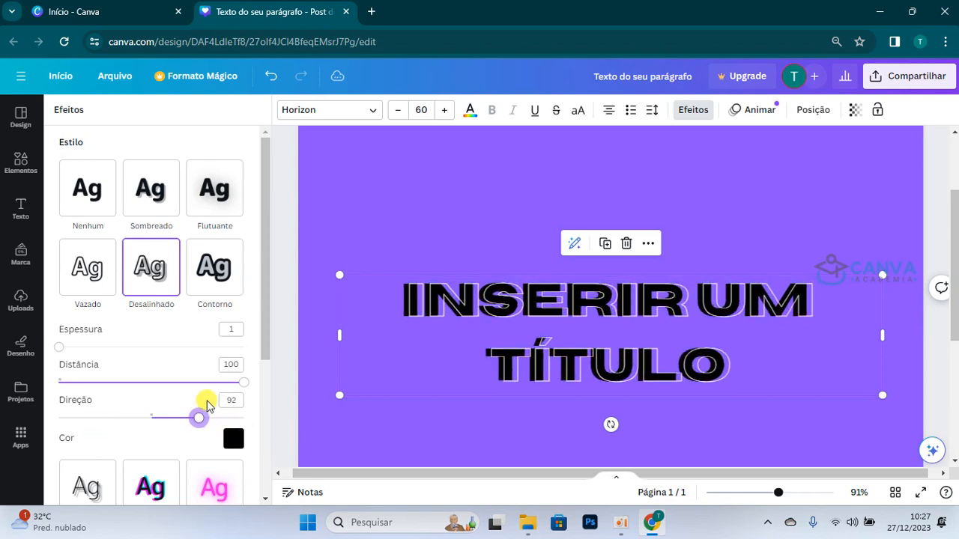
drag(61, 351, 153, 395)
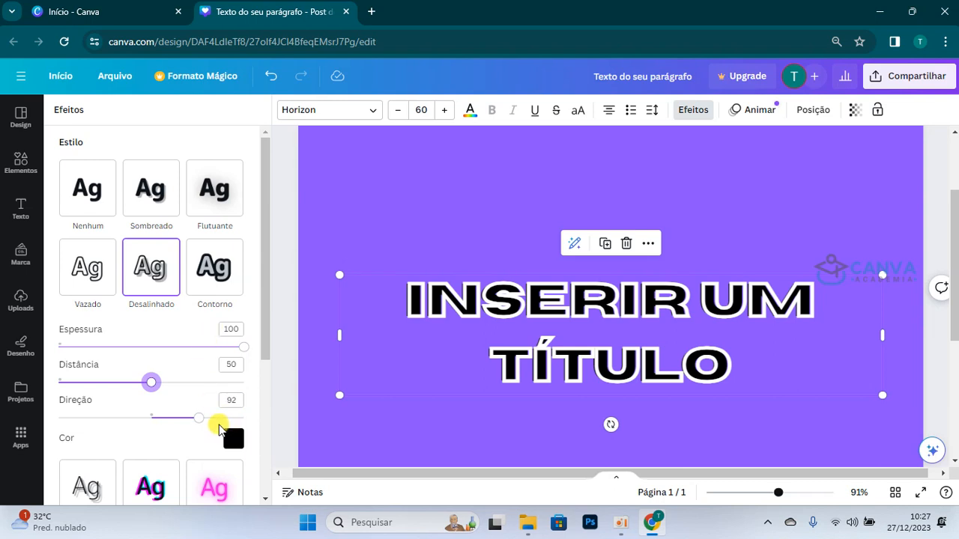
Step: Change the title's text colour to red and set the Desalinhado effect to Distância 47 and Espessura 22
click(468, 110)
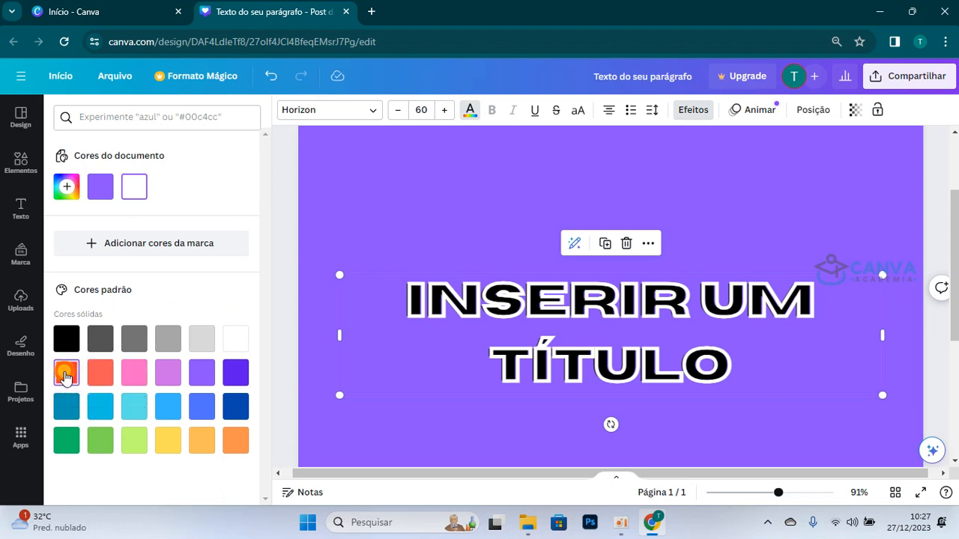
click(66, 375)
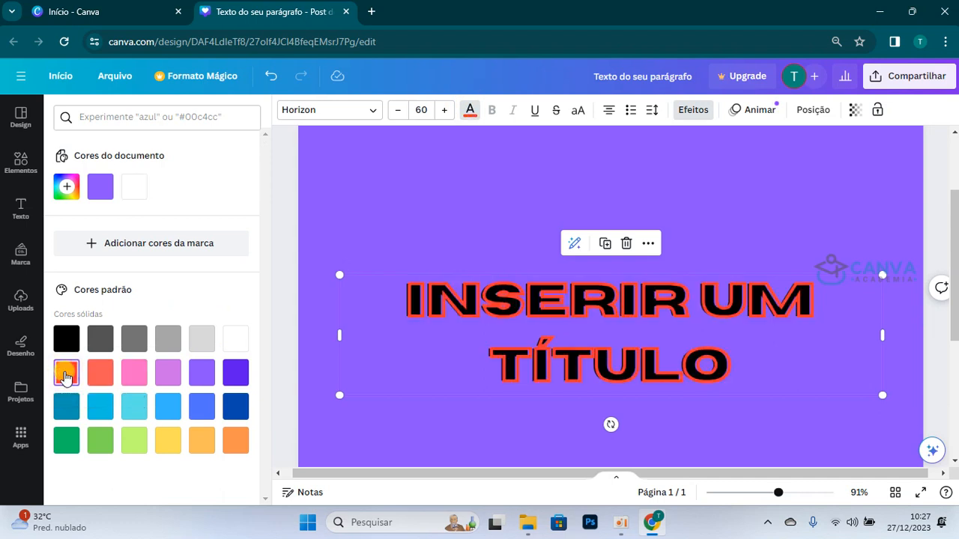
click(698, 111)
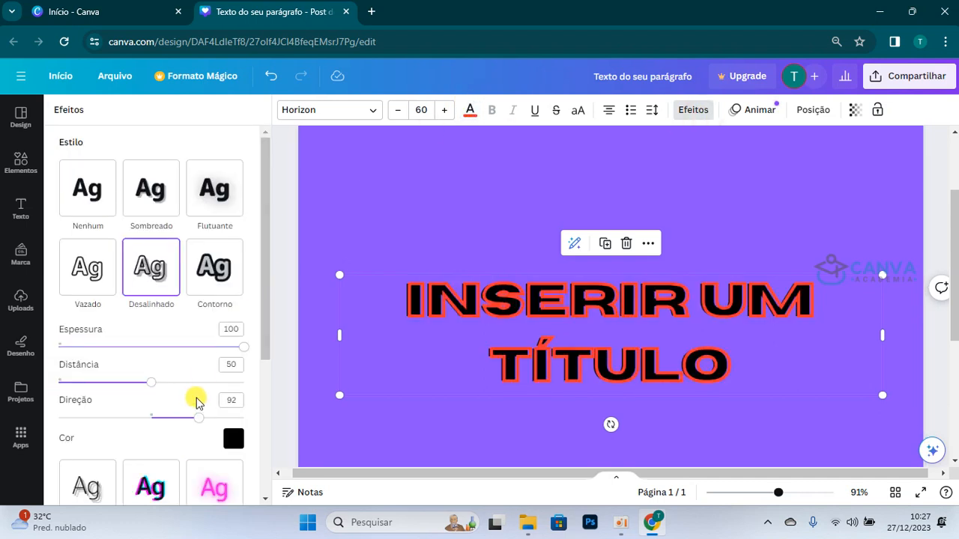
mouse_move(144, 381)
mouse_down()
mouse_move(30, 391)
mouse_move(145, 382)
mouse_up()
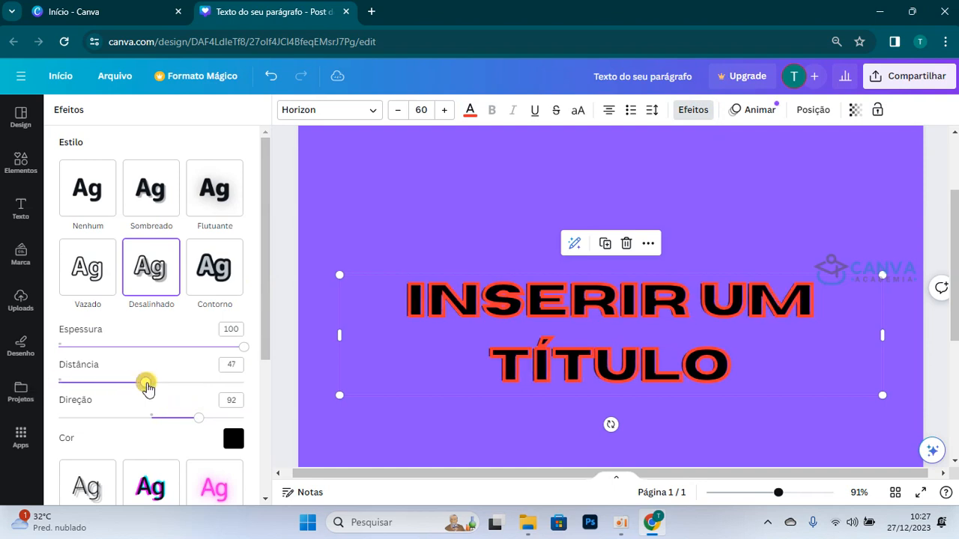
drag(243, 347, 101, 350)
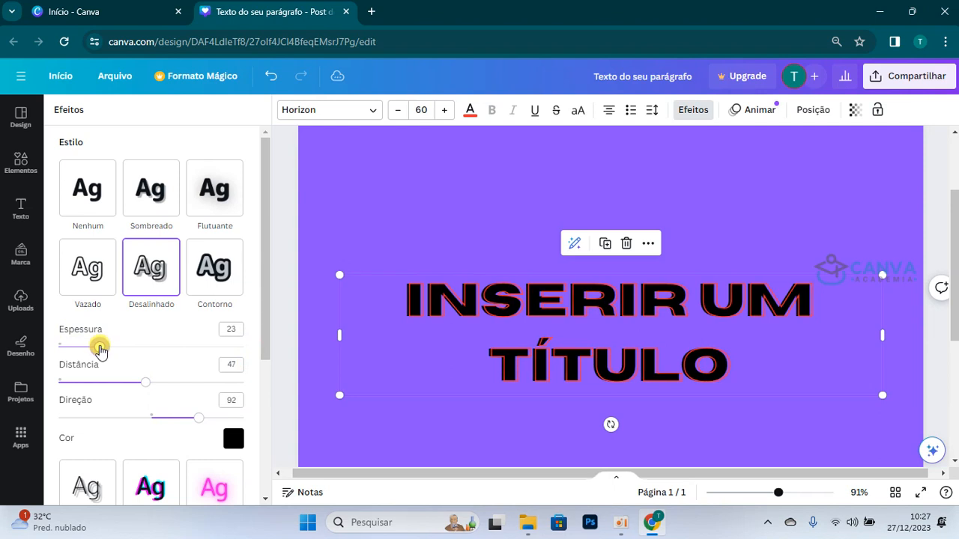
Step: Apply the Contorno effect to the title with a black #000000 outline and recolour the text cyan blue
click(219, 264)
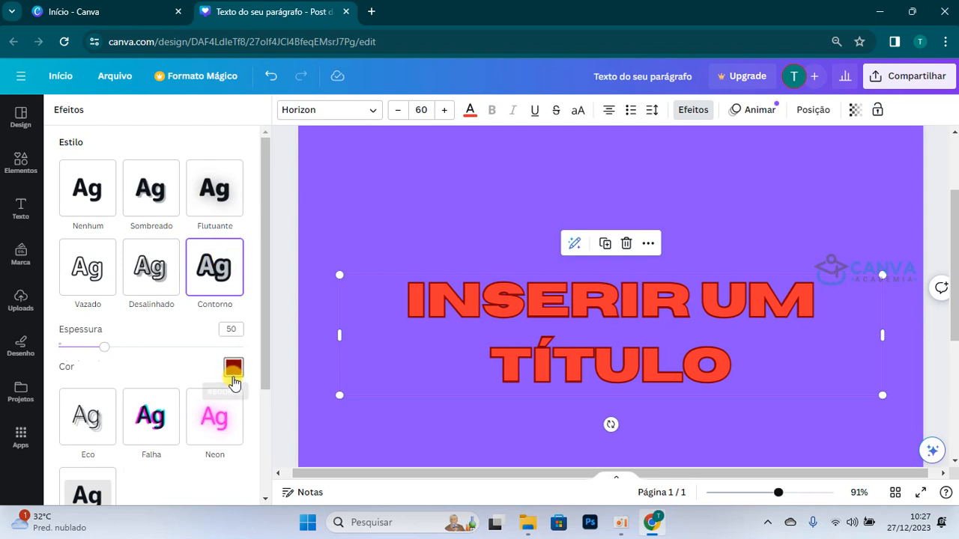
click(234, 379)
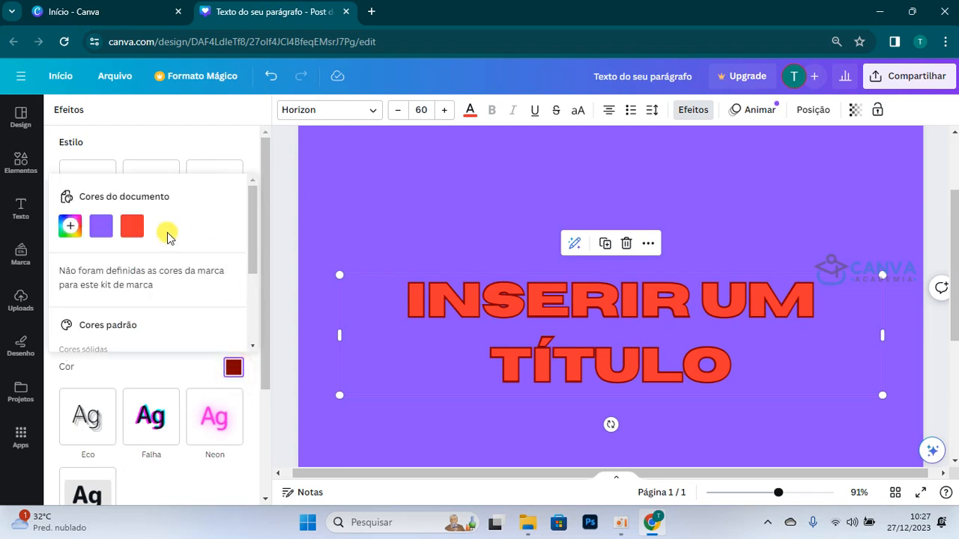
click(79, 234)
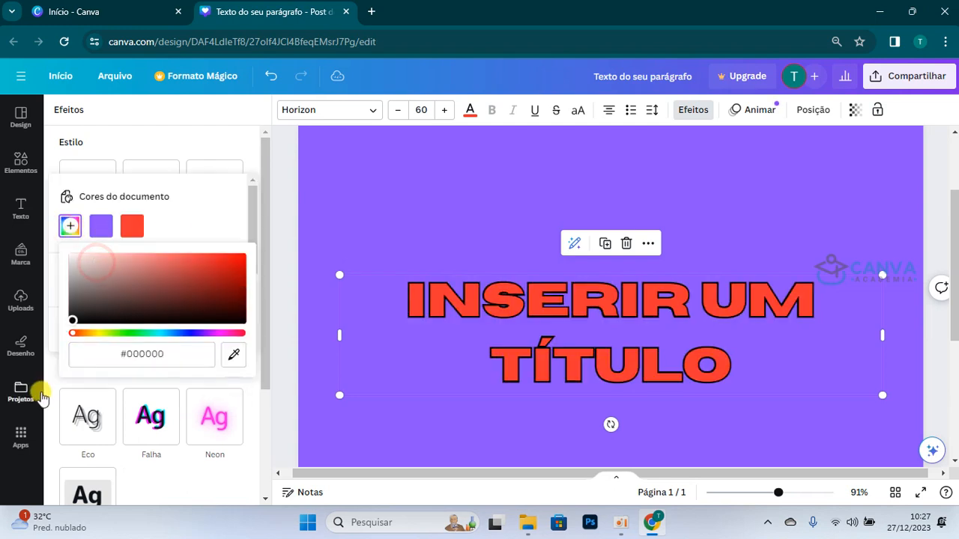
click(252, 155)
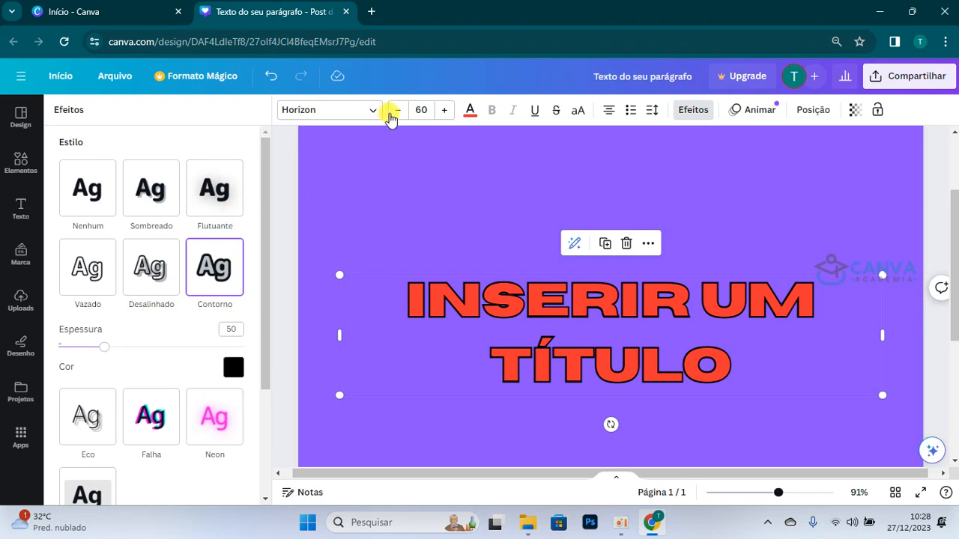
click(470, 113)
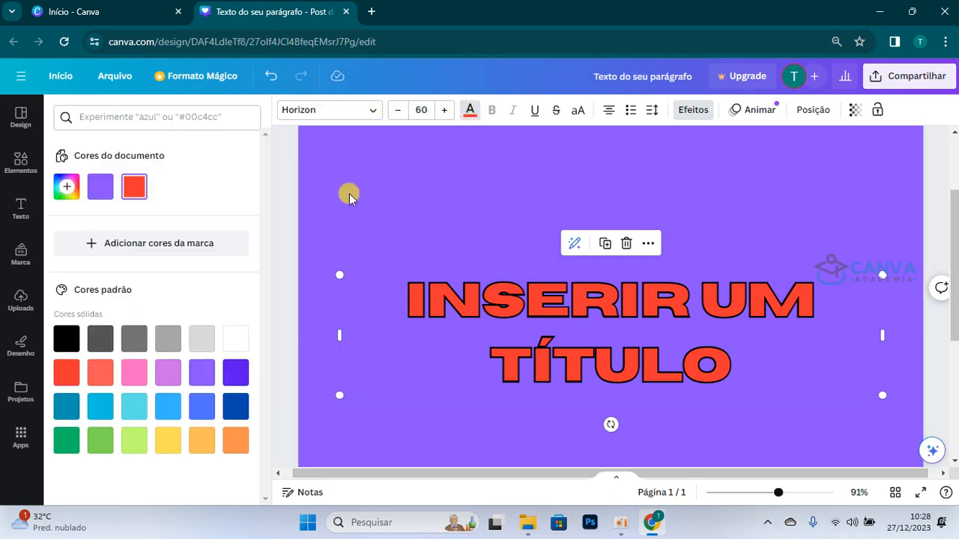
click(103, 409)
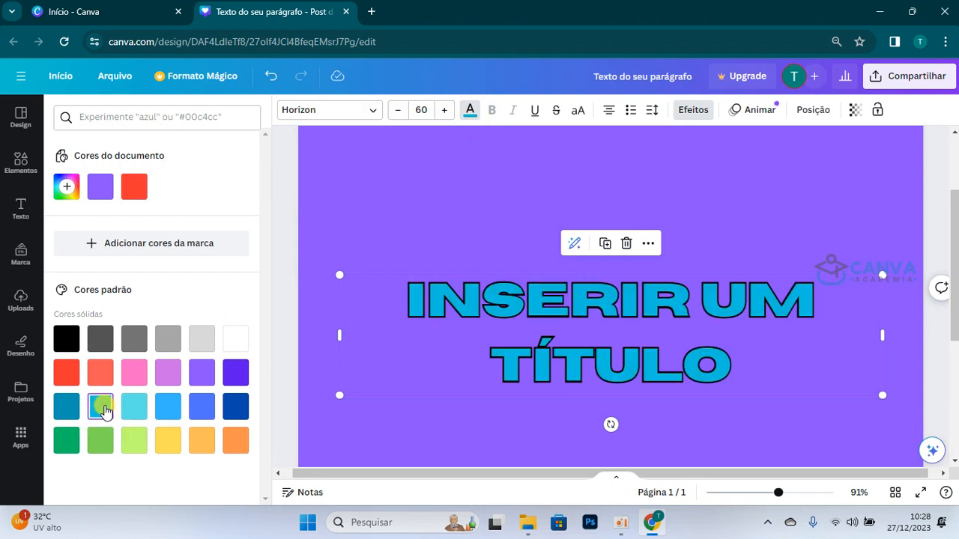
Step: Set the Contorno outline colour to red, #FF0000, and raise its Espessura to 200
click(693, 110)
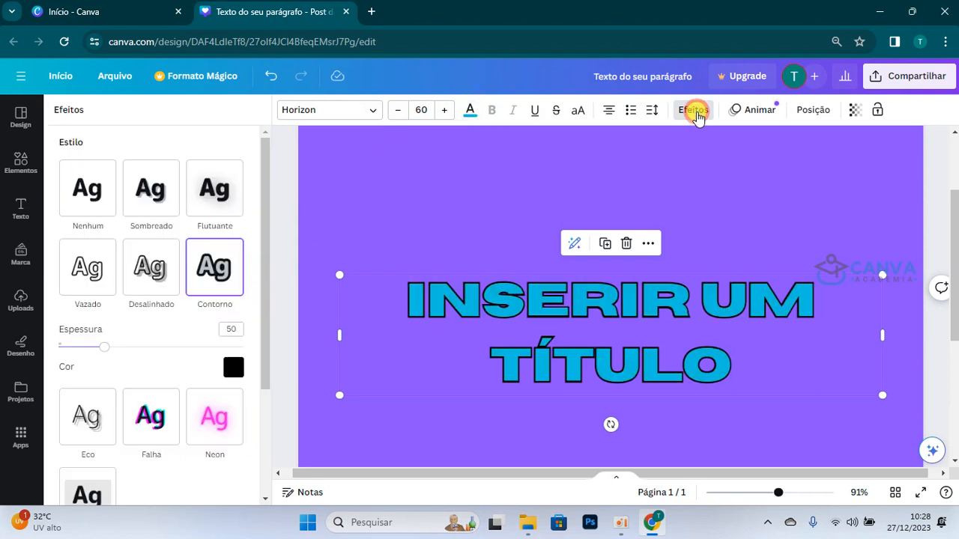
click(232, 367)
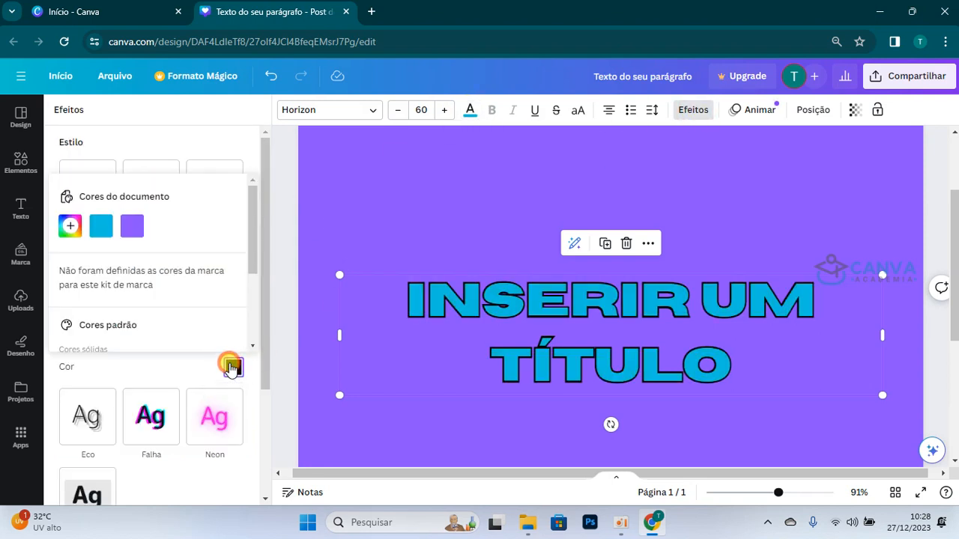
click(70, 225)
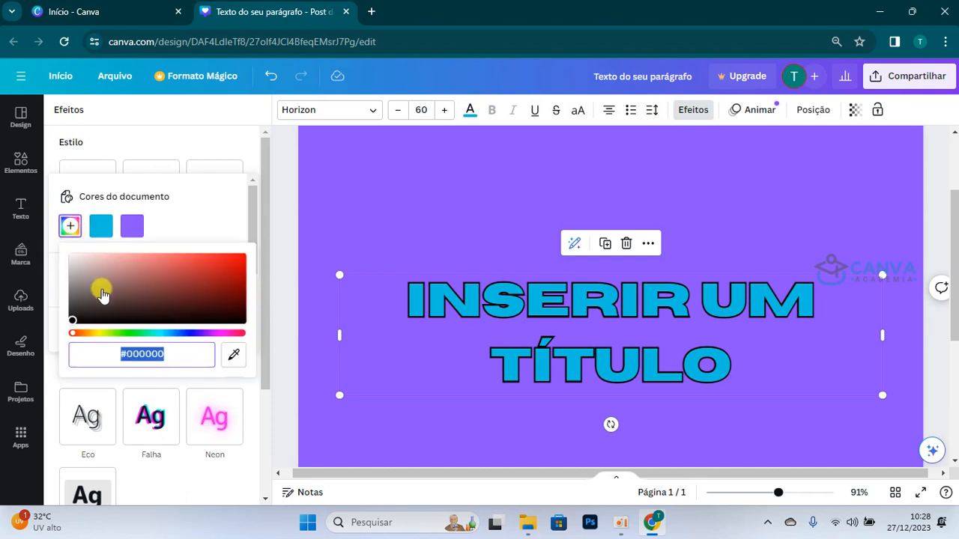
mouse_move(71, 256)
mouse_down()
mouse_move(173, 276)
mouse_move(255, 223)
mouse_up()
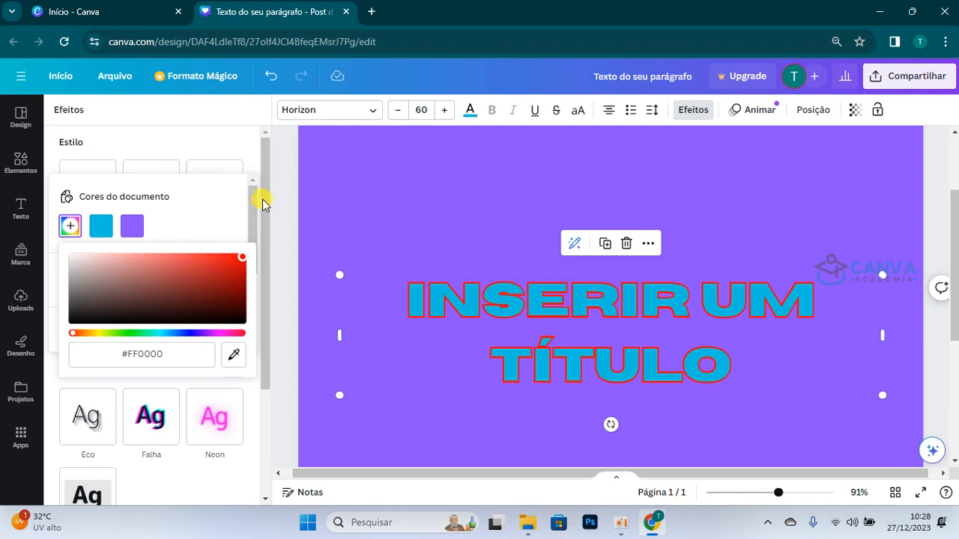
click(261, 199)
drag(101, 353, 360, 349)
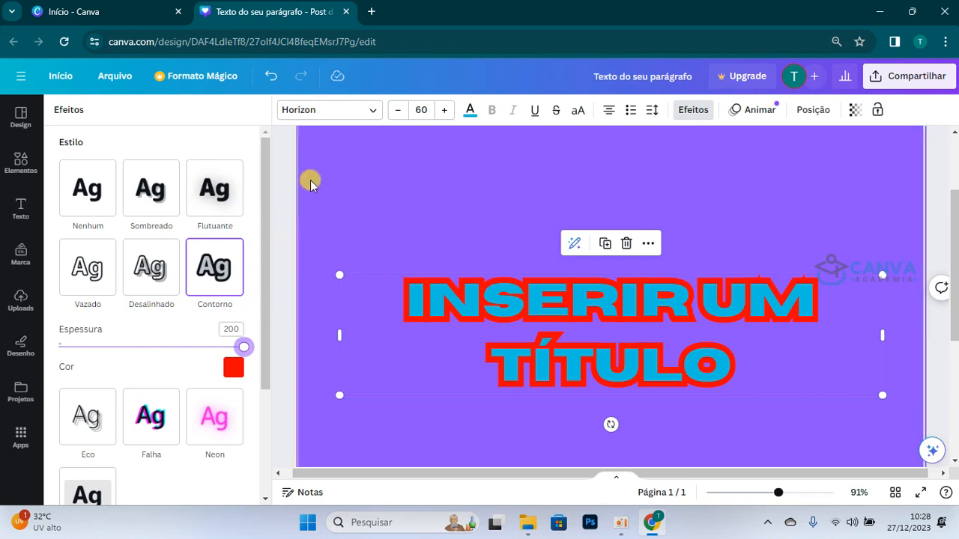
Step: Change the title's font to Gagalin
click(351, 112)
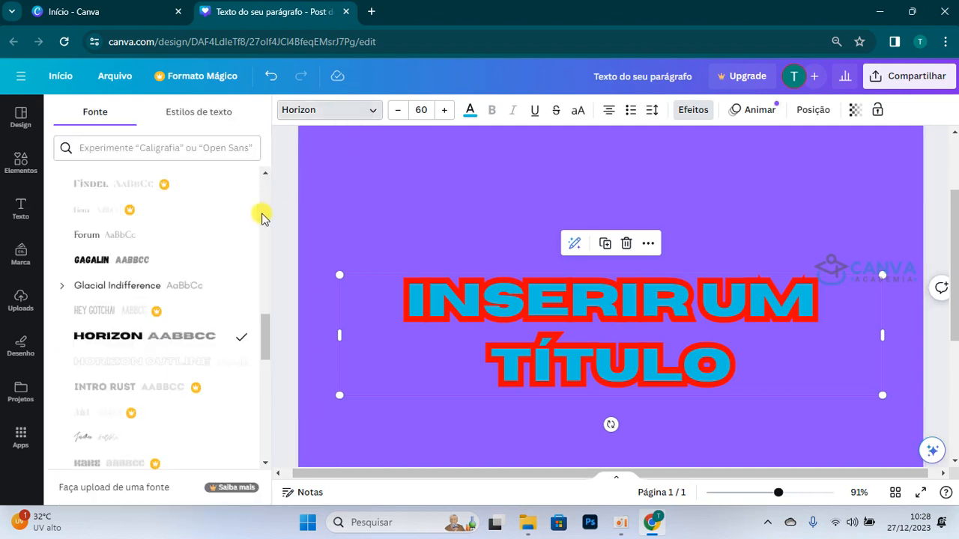
scroll(207, 265, up, 2)
click(143, 421)
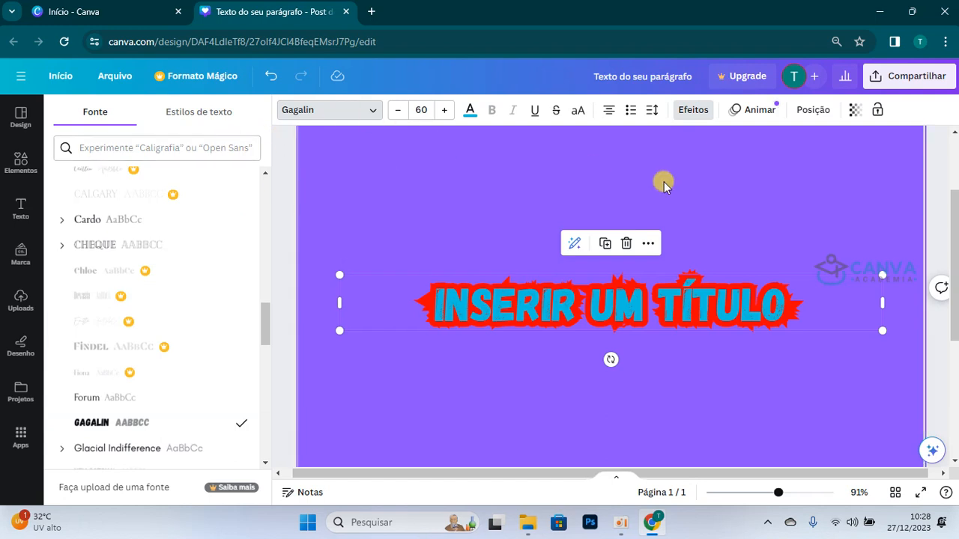
Step: Change the Contorno outline colour of the Gagalin title to black, #000000
click(694, 109)
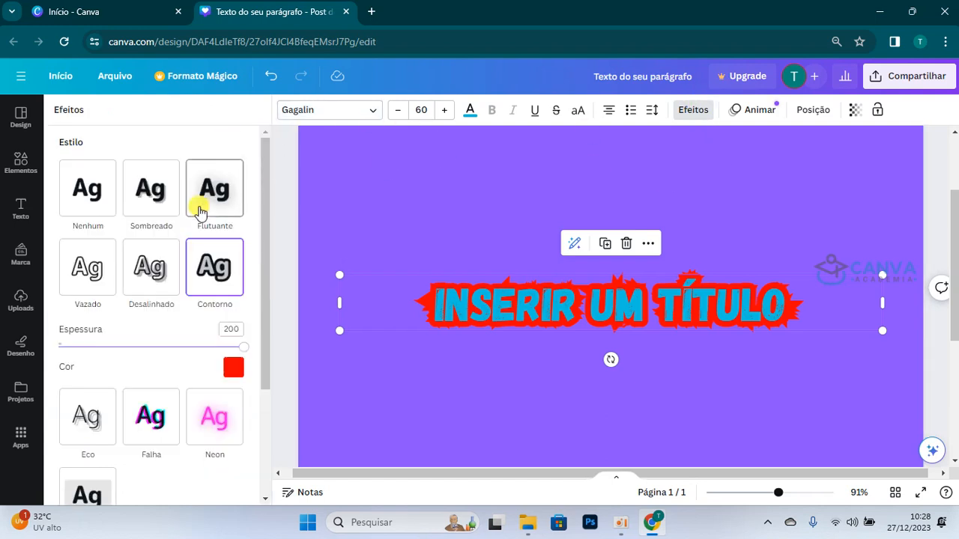
click(233, 367)
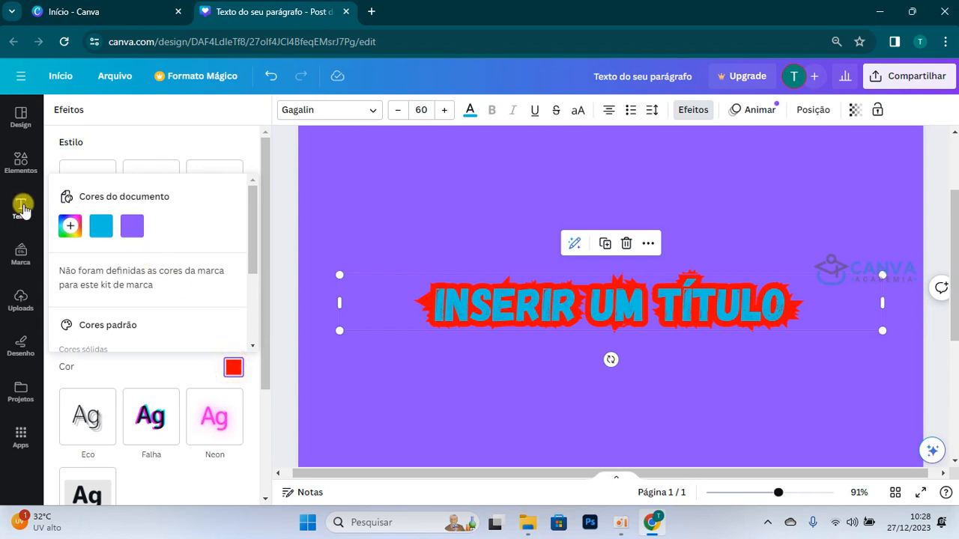
click(69, 233)
drag(82, 274, 48, 381)
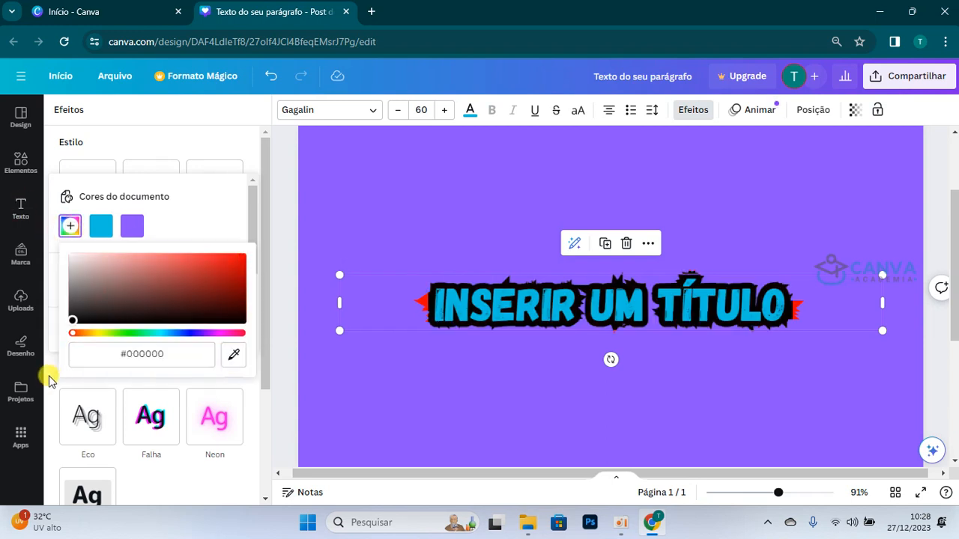
Step: Recolour the outlined title's text, trying light grey before choosing white, #ffffff
click(469, 113)
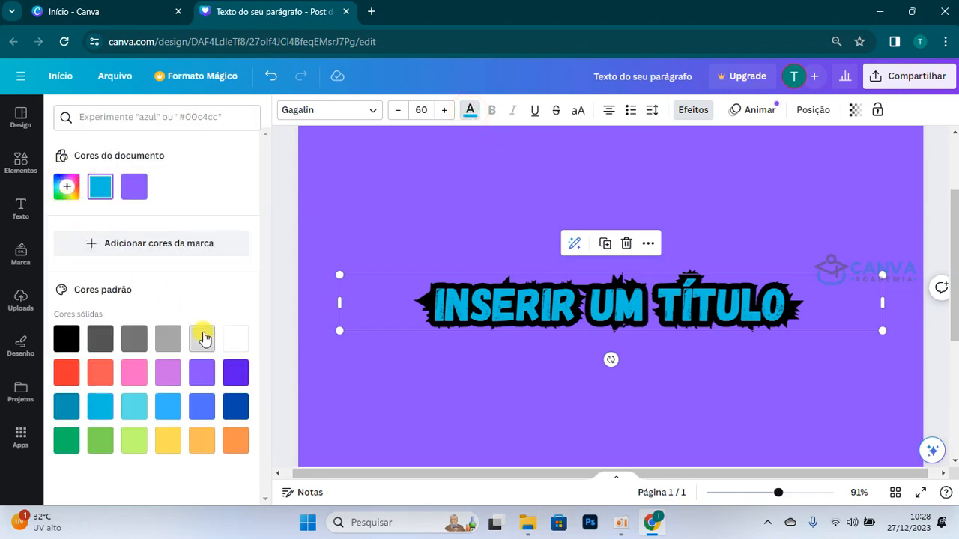
click(203, 341)
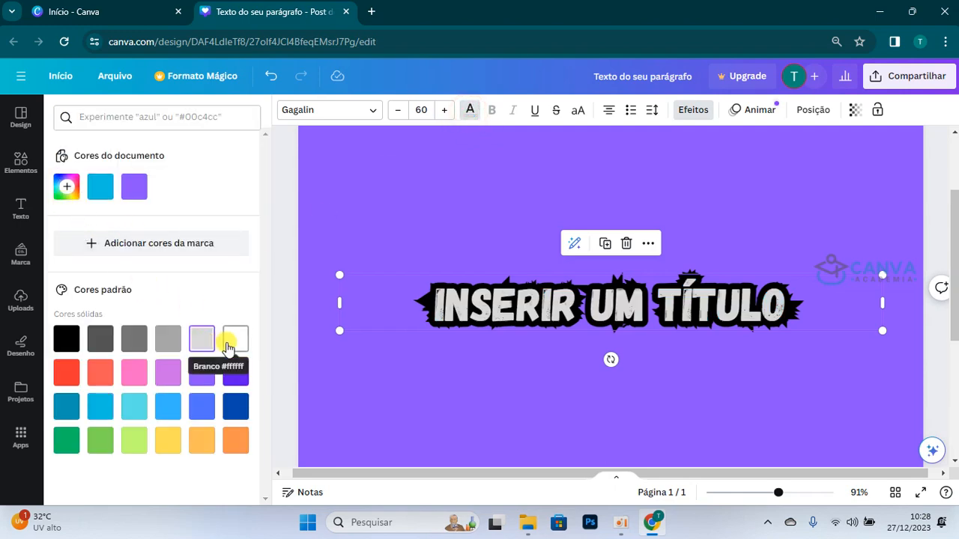
click(227, 346)
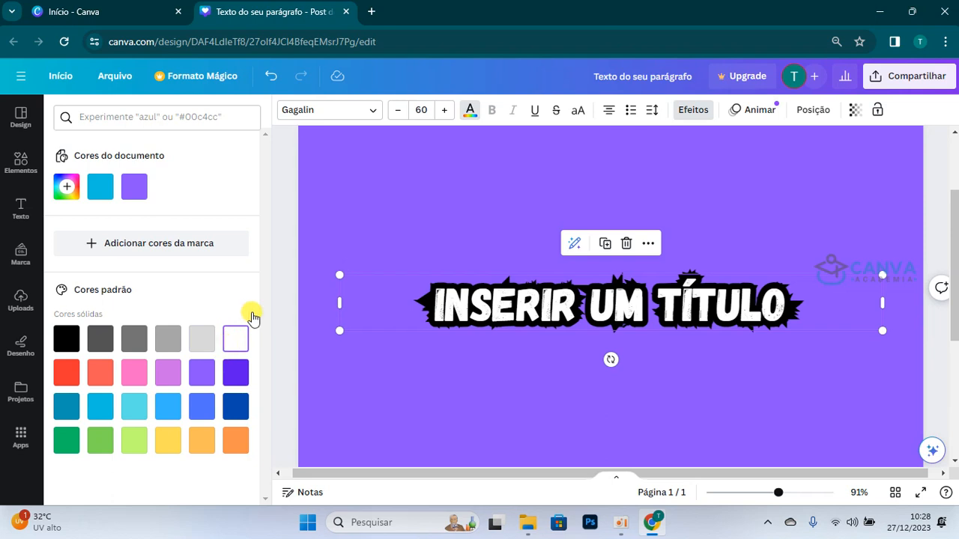
Step: Apply the Eco effect to the title in place of Contorno
click(701, 105)
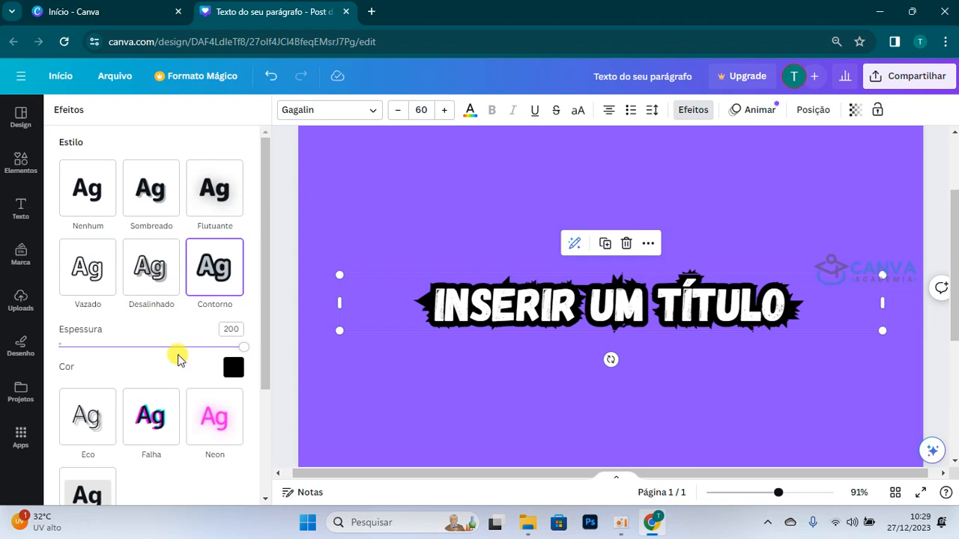
scroll(178, 360, down, 1)
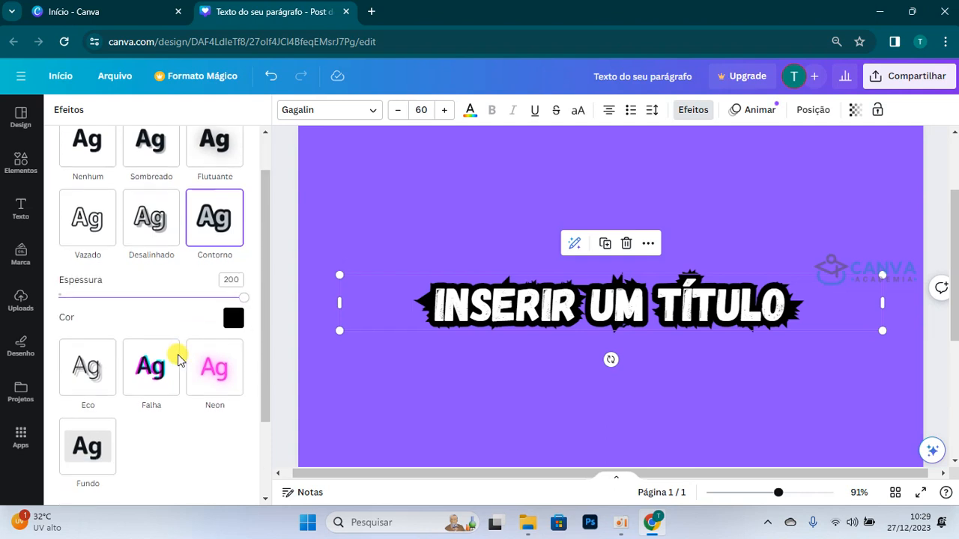
click(89, 385)
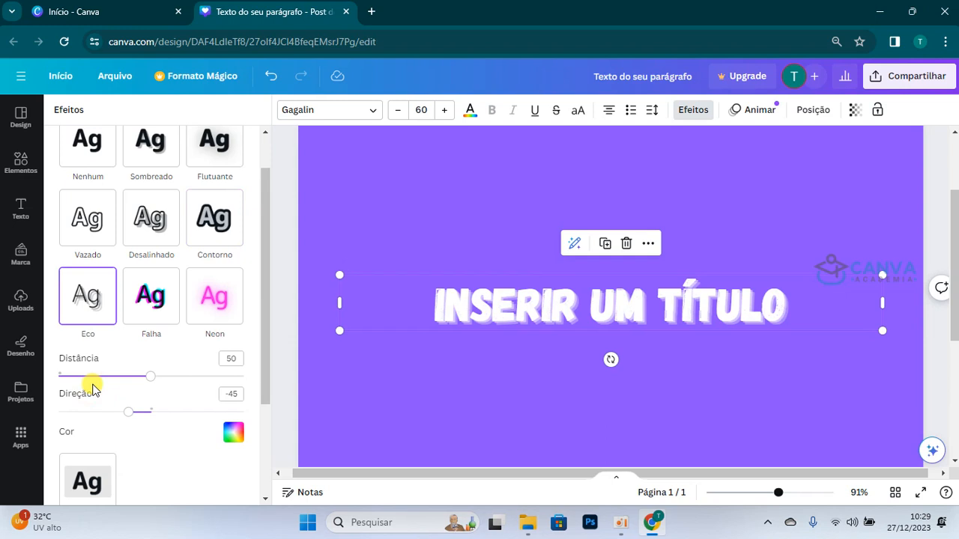
Step: Try black, #000000, as the Eco effect's colour before returning it to white, #FFFFFF
scroll(184, 362, down, 2)
click(233, 321)
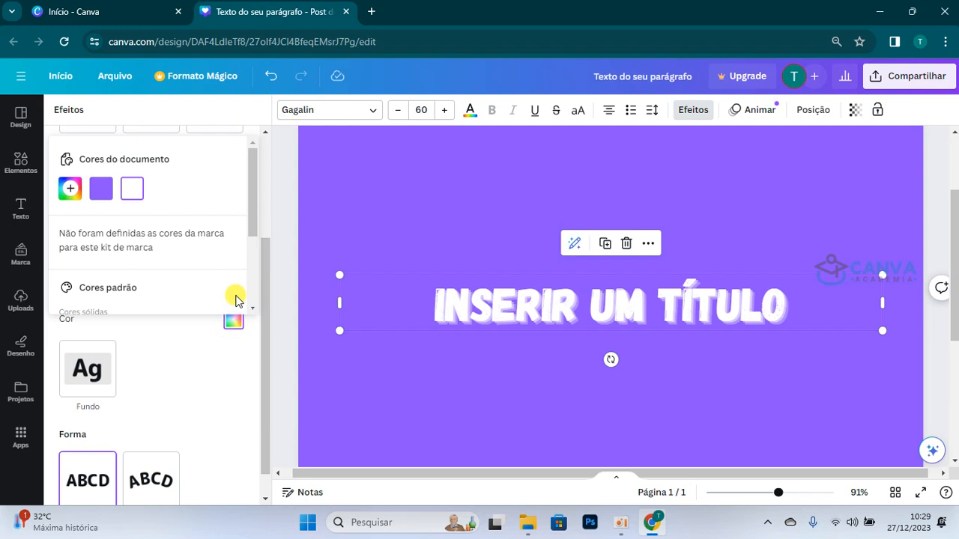
click(70, 188)
drag(72, 219, 42, 293)
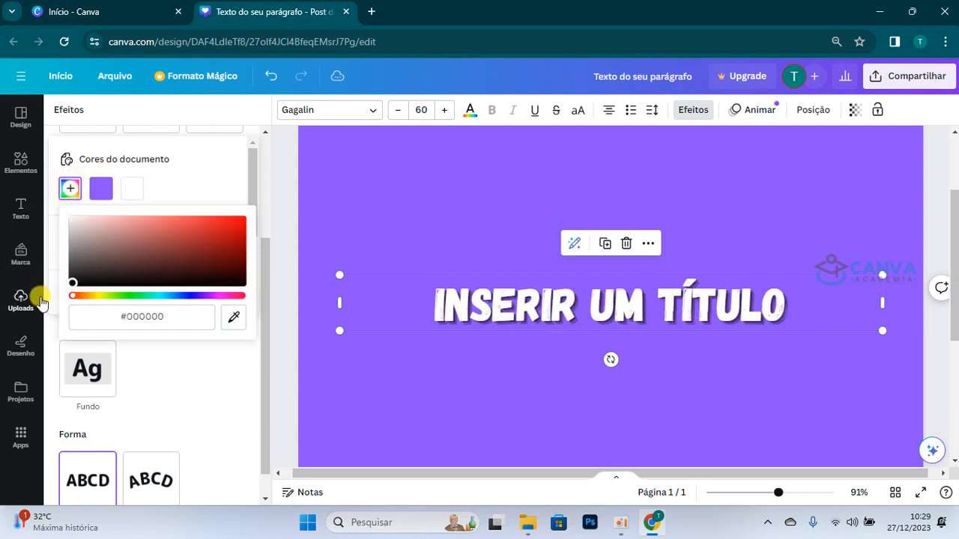
drag(43, 294, 48, 189)
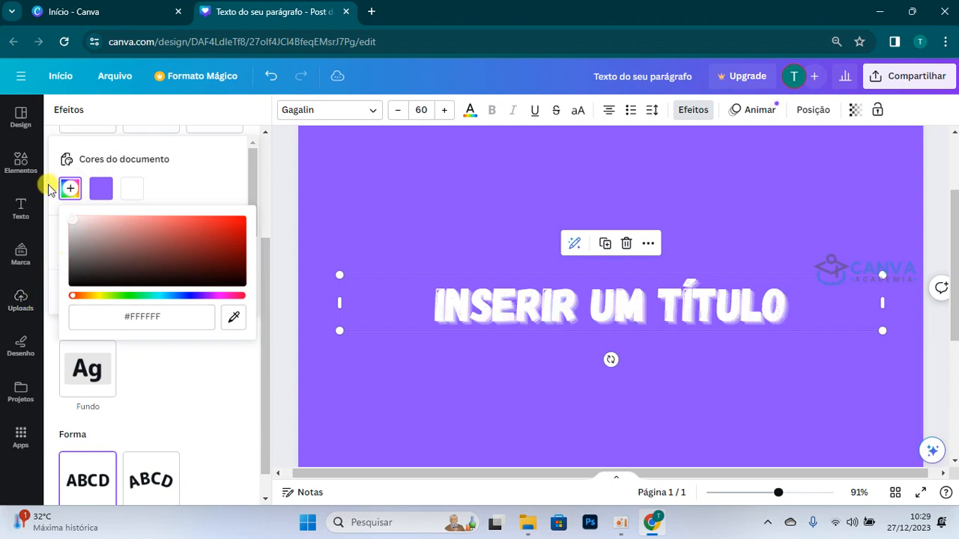
Step: Change the page's background colour to black
click(442, 224)
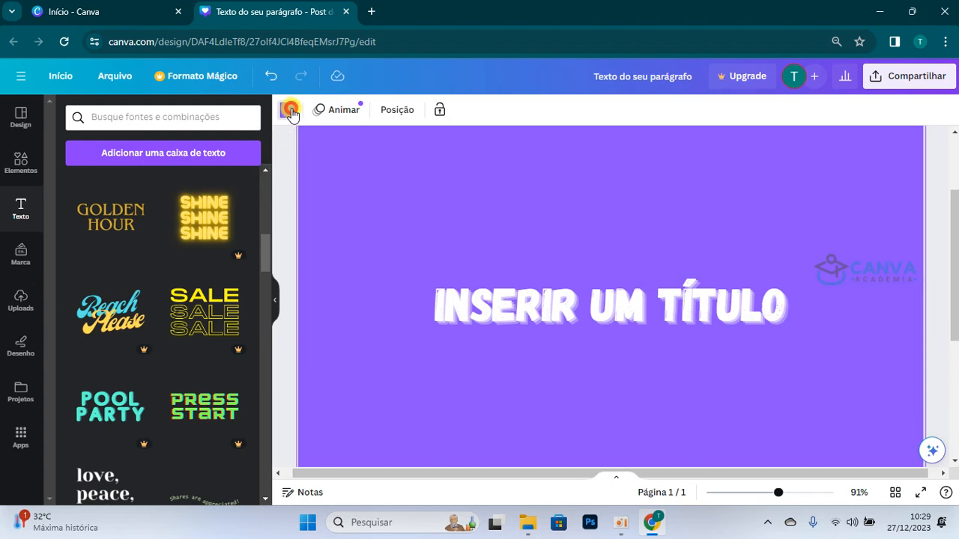
click(286, 109)
click(65, 339)
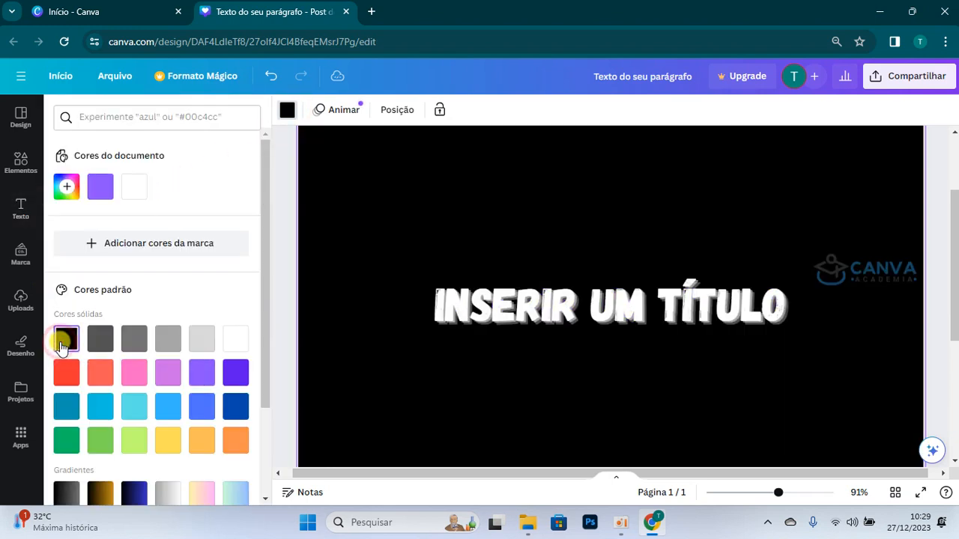
Step: Change the title's font to League Spartan after trying Horizon, and set the text in uppercase
click(636, 315)
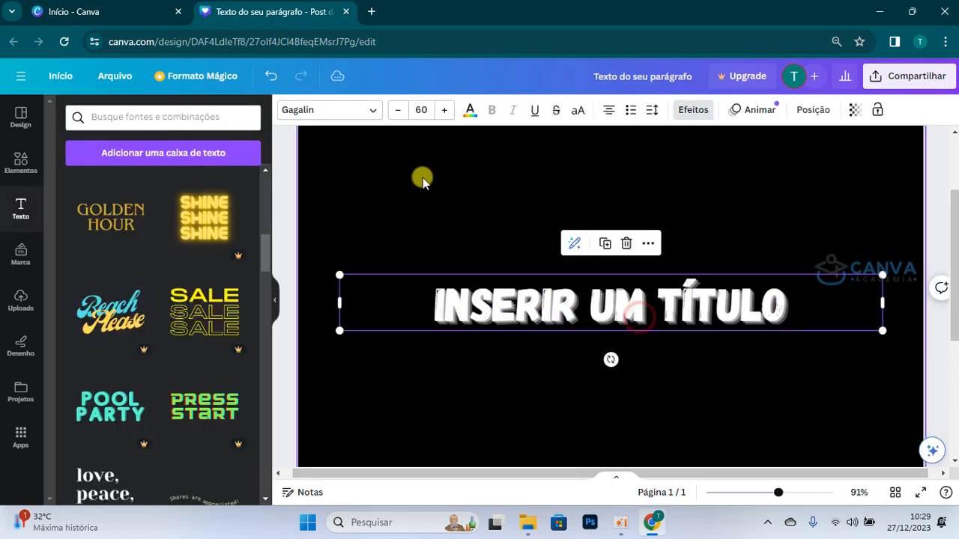
click(370, 112)
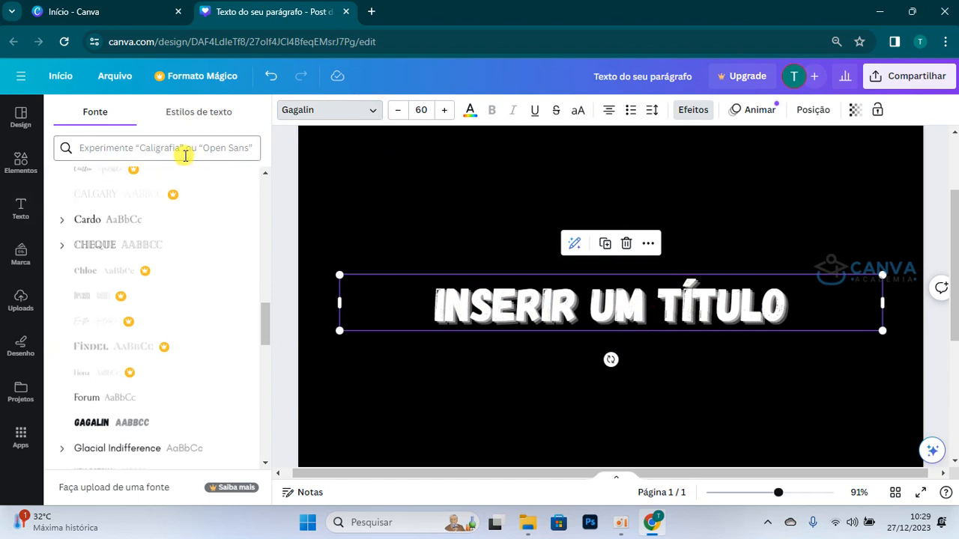
scroll(145, 312, down, 2)
scroll(145, 311, down, 2)
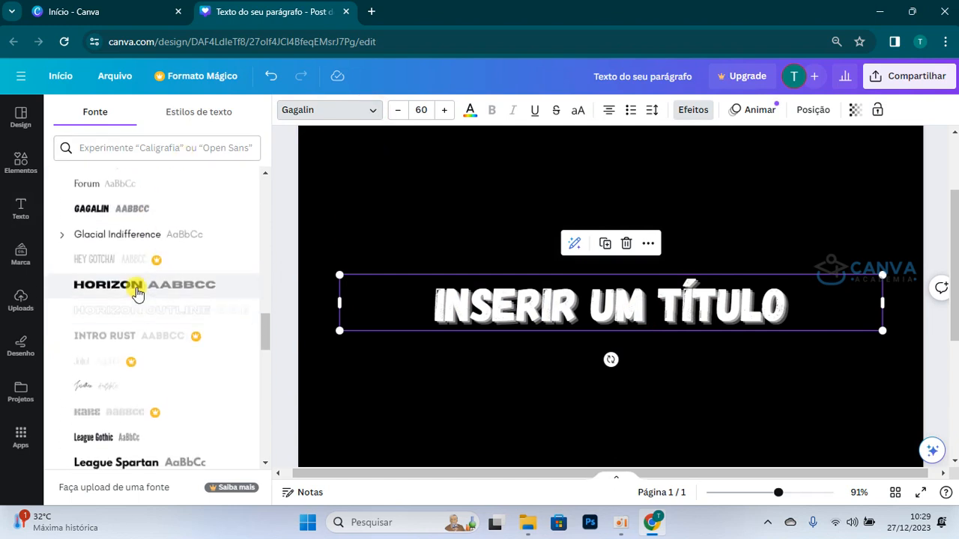
click(136, 286)
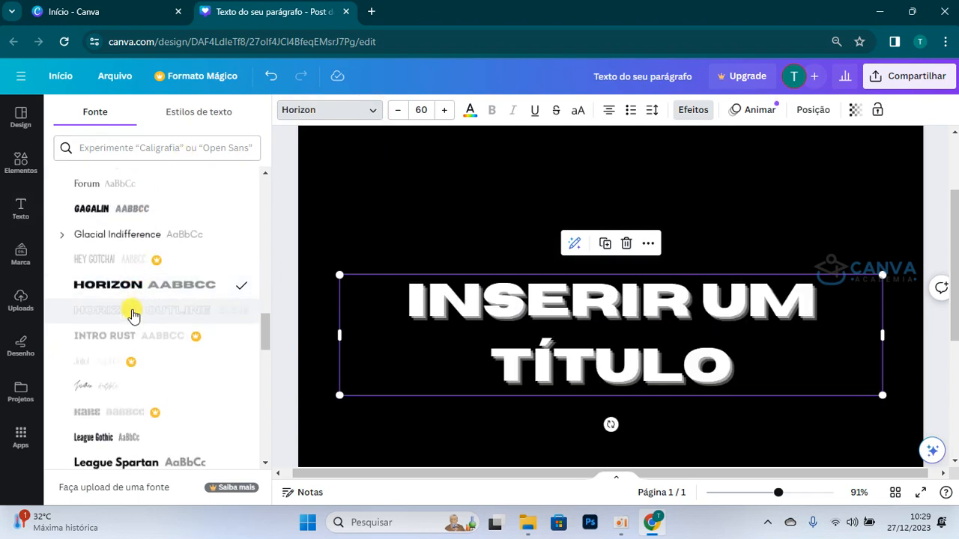
scroll(129, 314, down, 3)
click(120, 313)
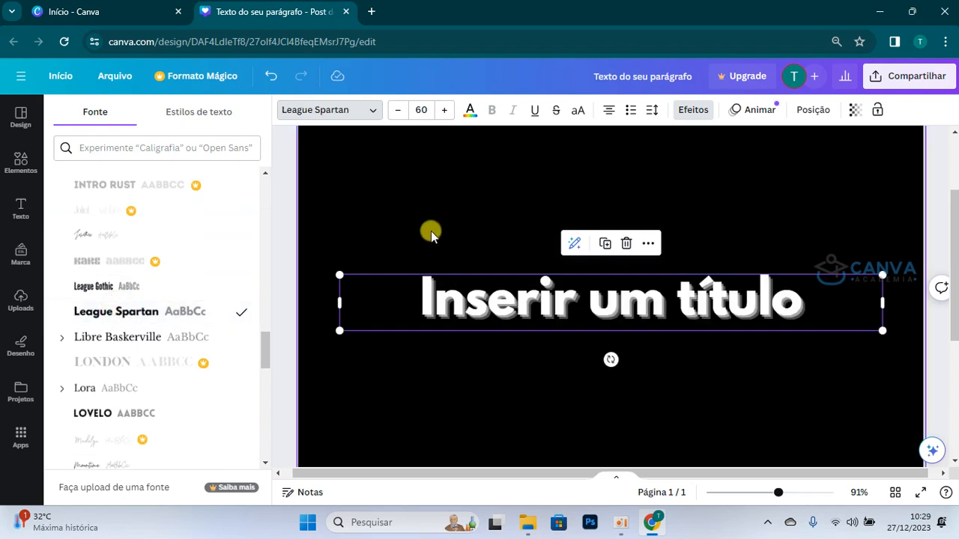
click(580, 111)
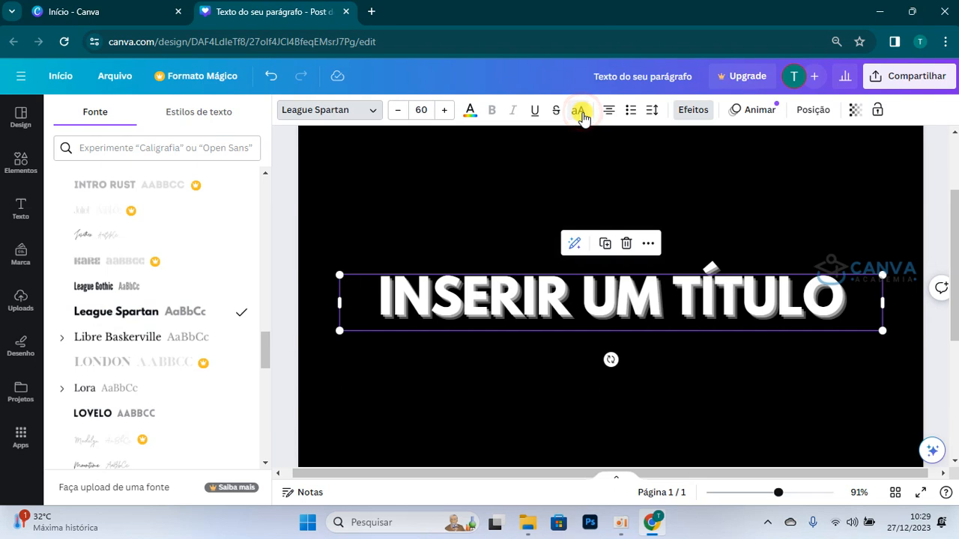
Step: Recolour the title's text, trying light turquoise before choosing bright red from the default solid colours
click(471, 112)
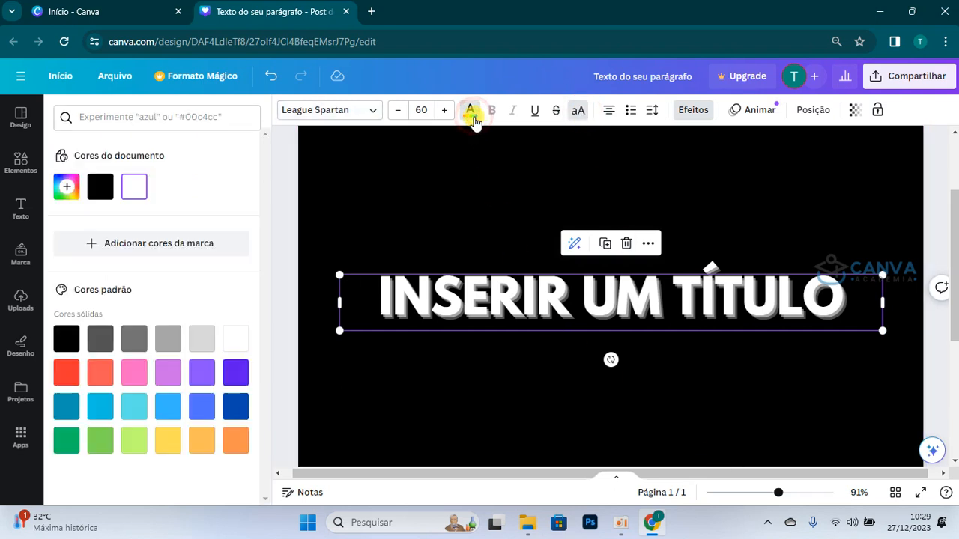
click(137, 408)
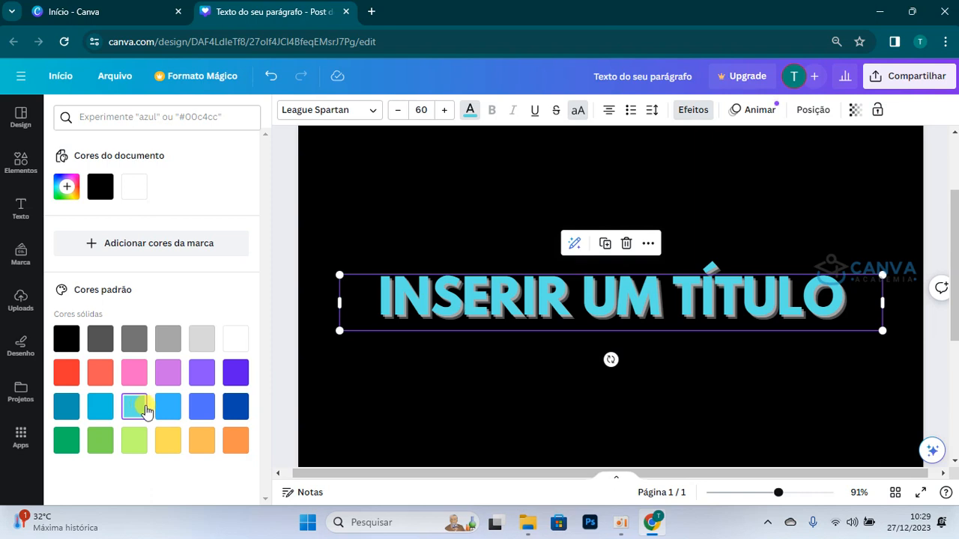
click(66, 373)
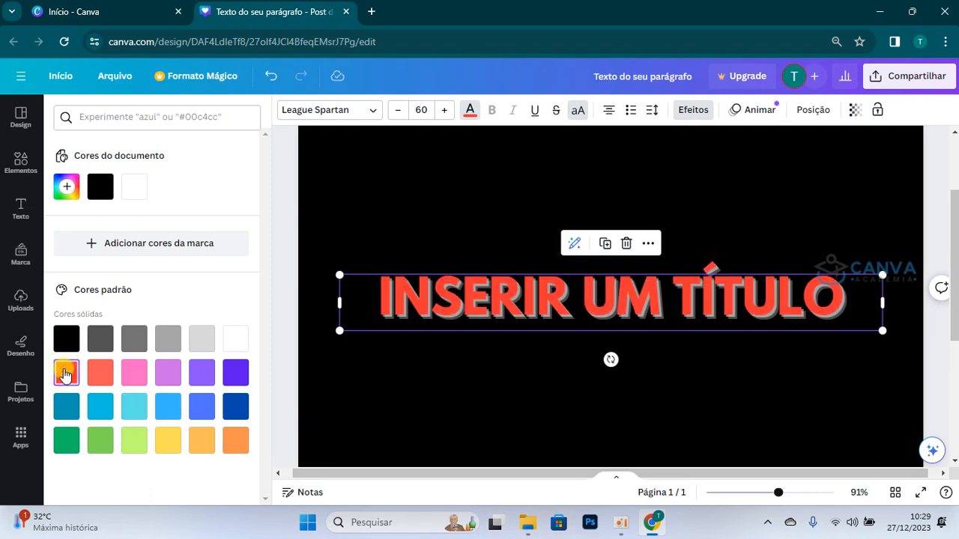
Step: Raise the Eco effect's Distância to 100 and set its Direção to -46
click(693, 111)
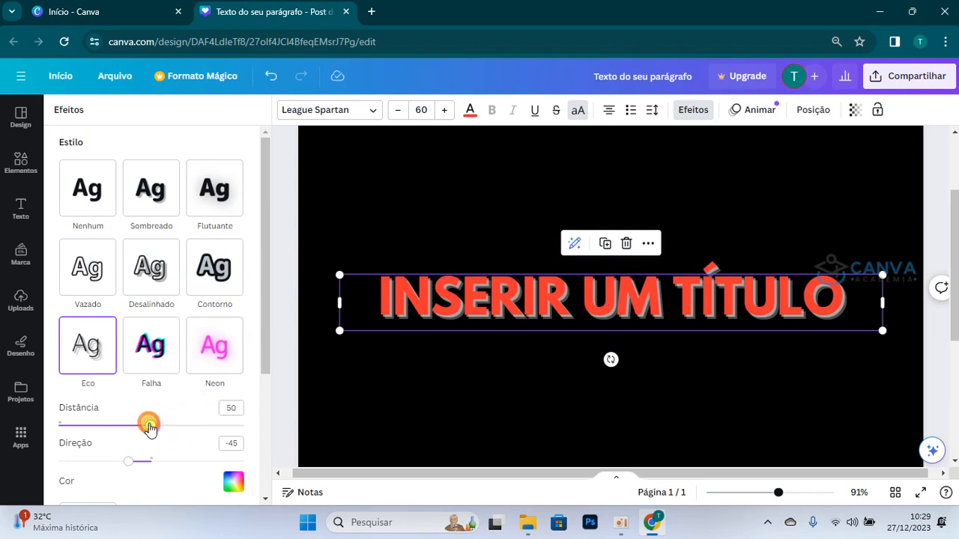
drag(149, 427, 267, 446)
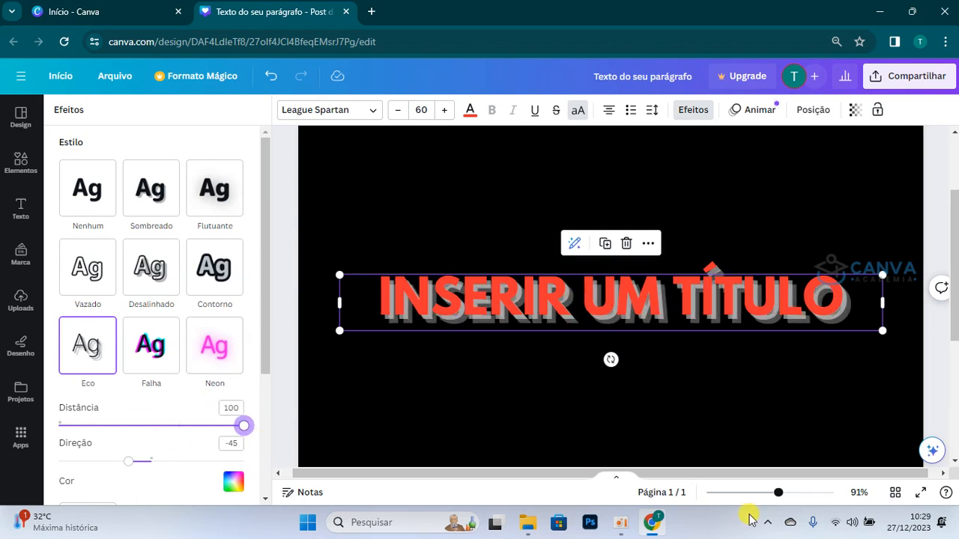
drag(783, 500, 816, 495)
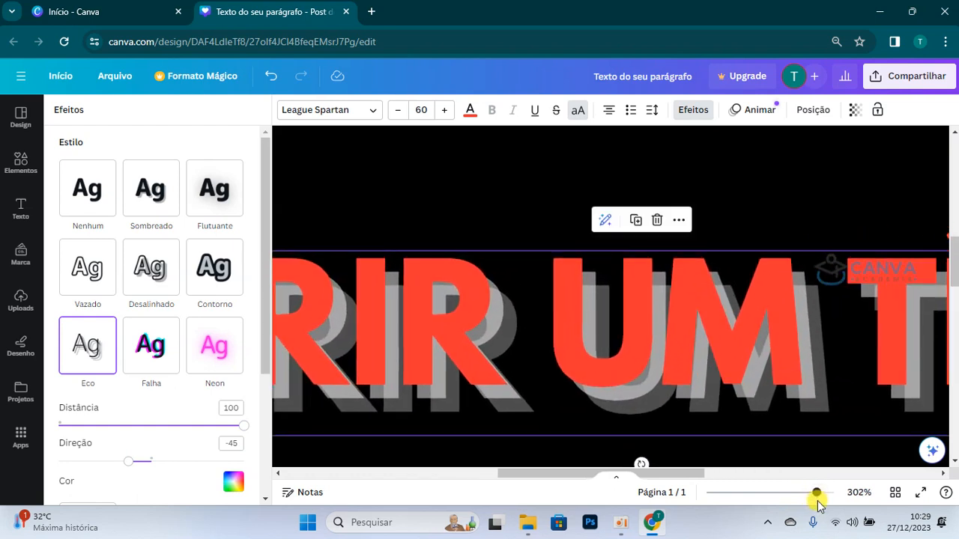
scroll(655, 452, down, 2)
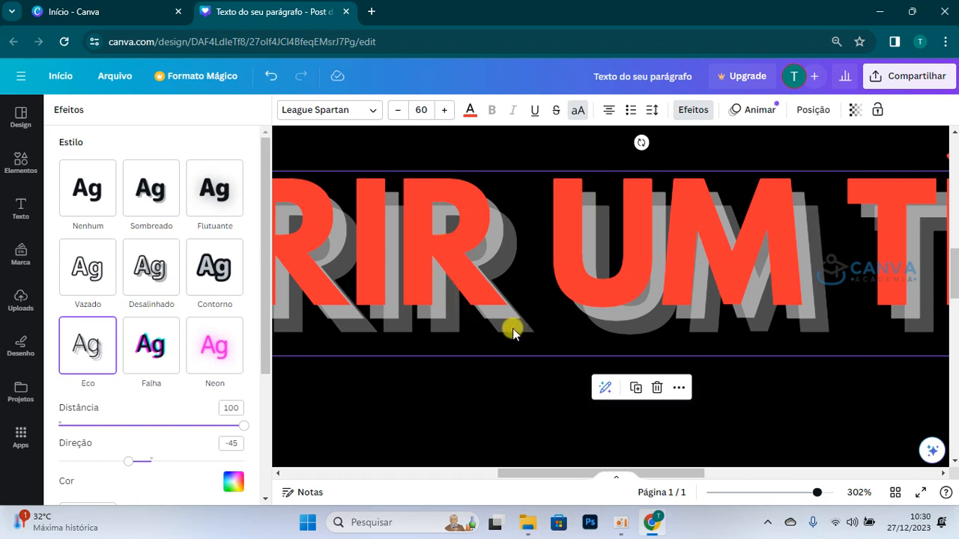
scroll(173, 403, down, 3)
drag(129, 347, 128, 373)
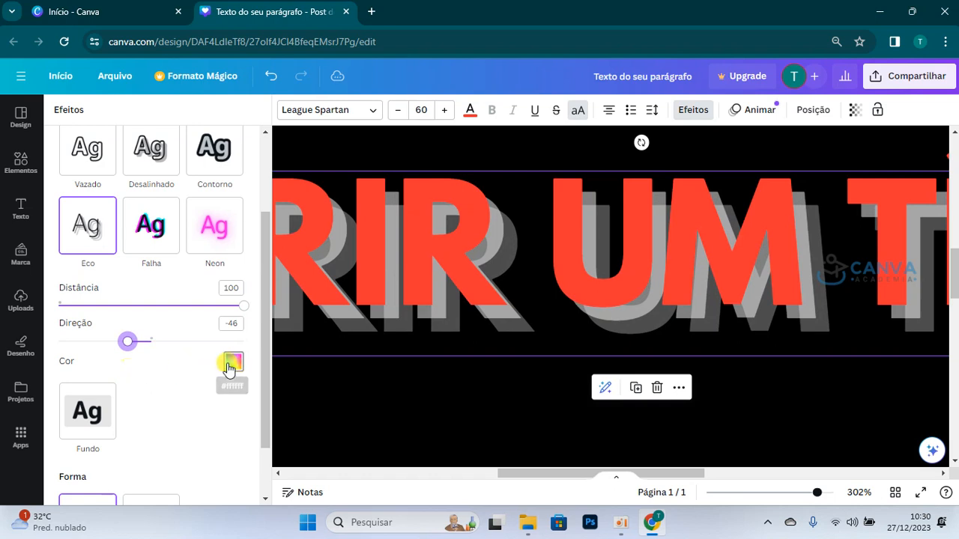
Step: Set the Eco effect's colour to yellow, #F1FD18
click(230, 366)
click(70, 222)
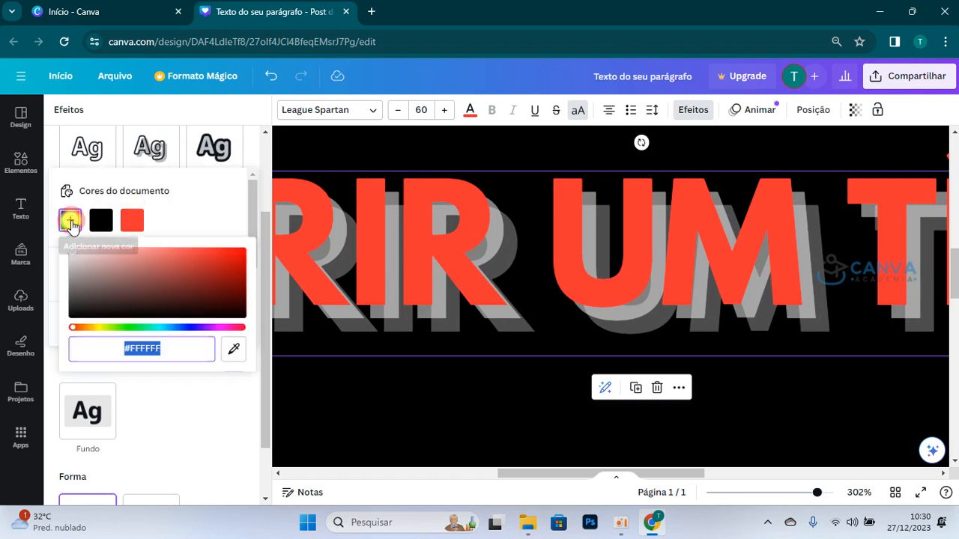
click(100, 327)
drag(161, 296, 237, 242)
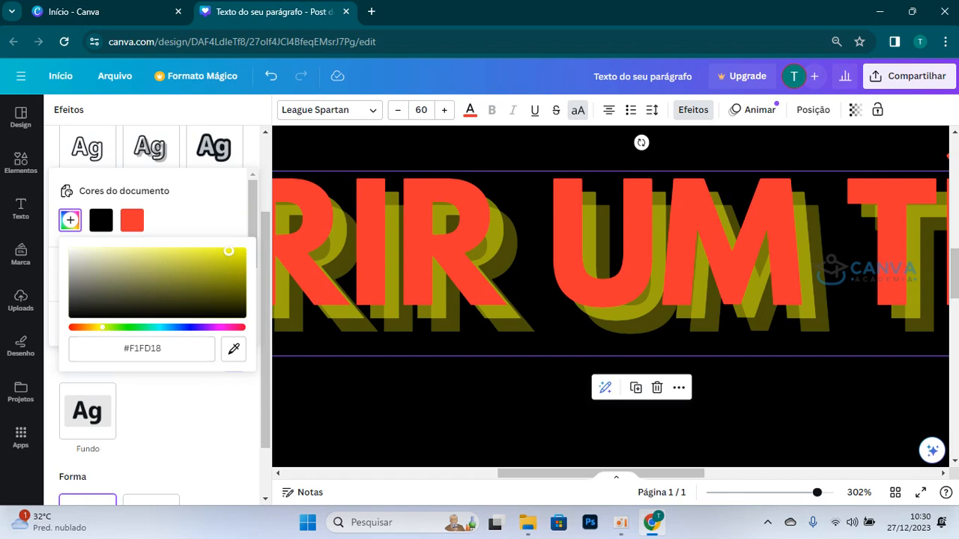
click(210, 412)
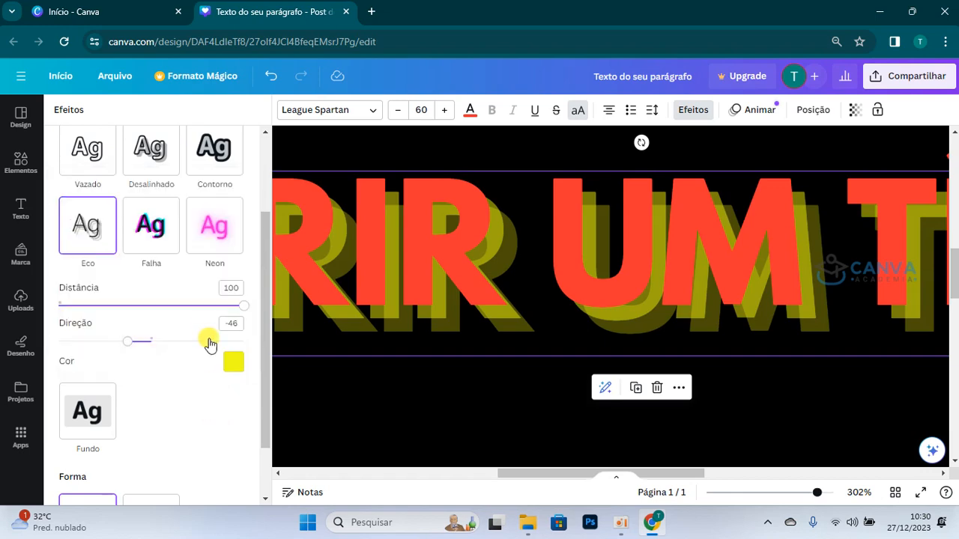
Step: Apply the Falha effect to the title and recolour its text white
drag(816, 492, 765, 494)
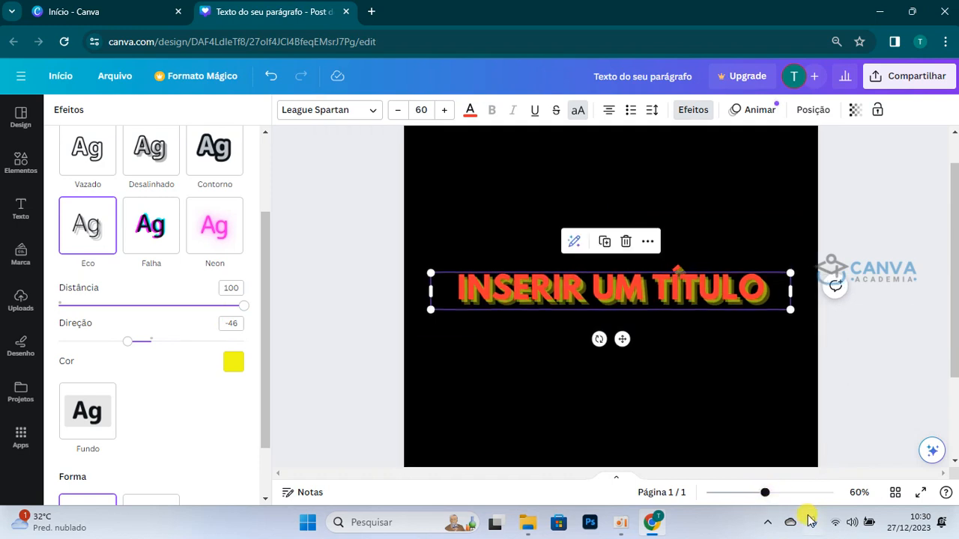
click(167, 241)
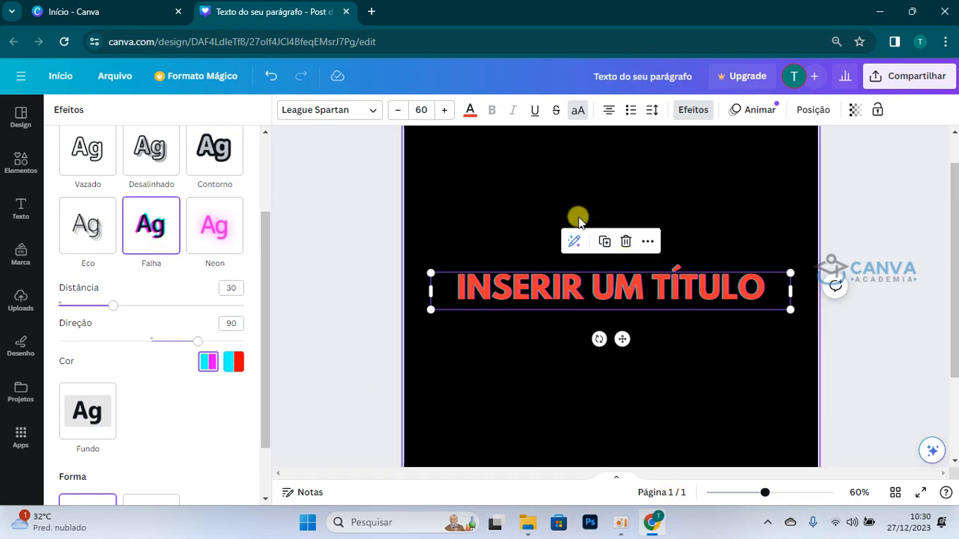
click(470, 110)
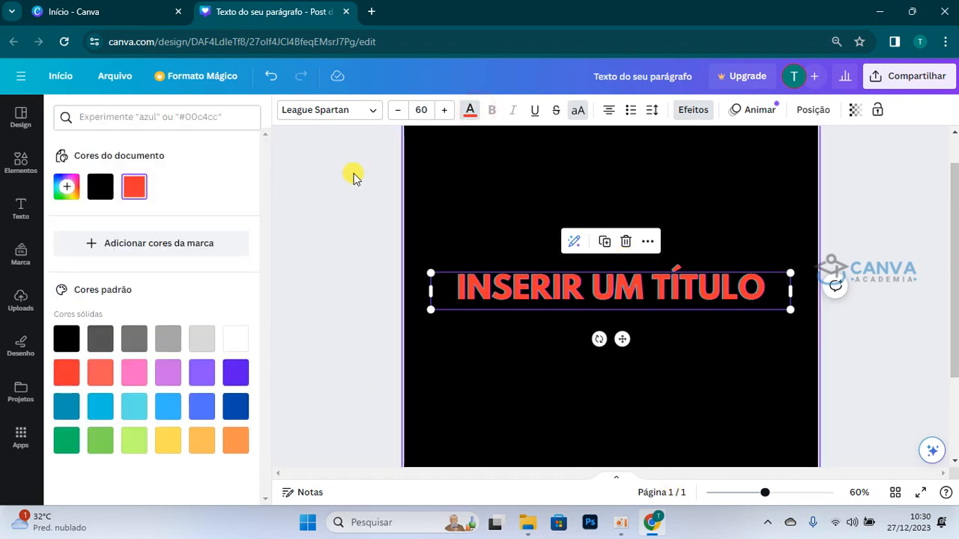
click(236, 343)
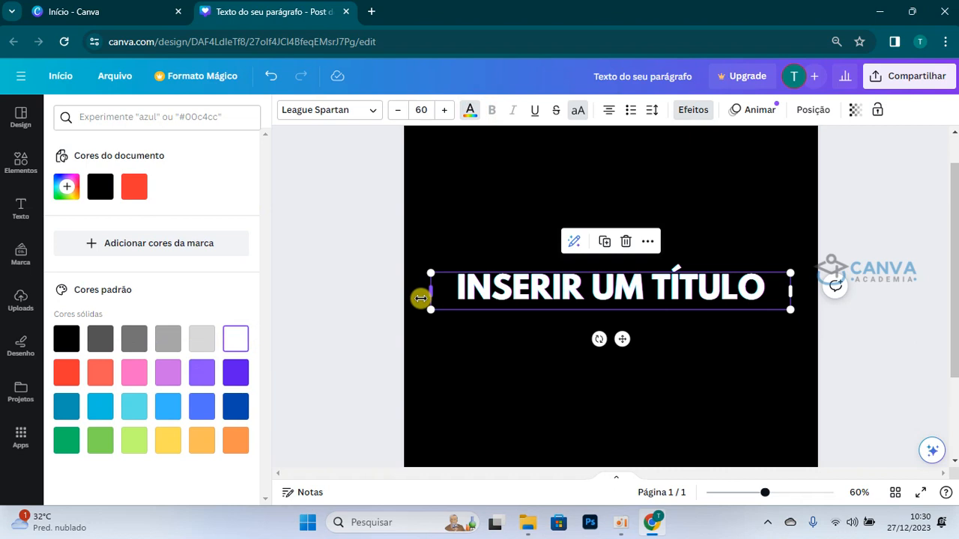
Step: Raise the Falha effect's Distância to 97
click(691, 110)
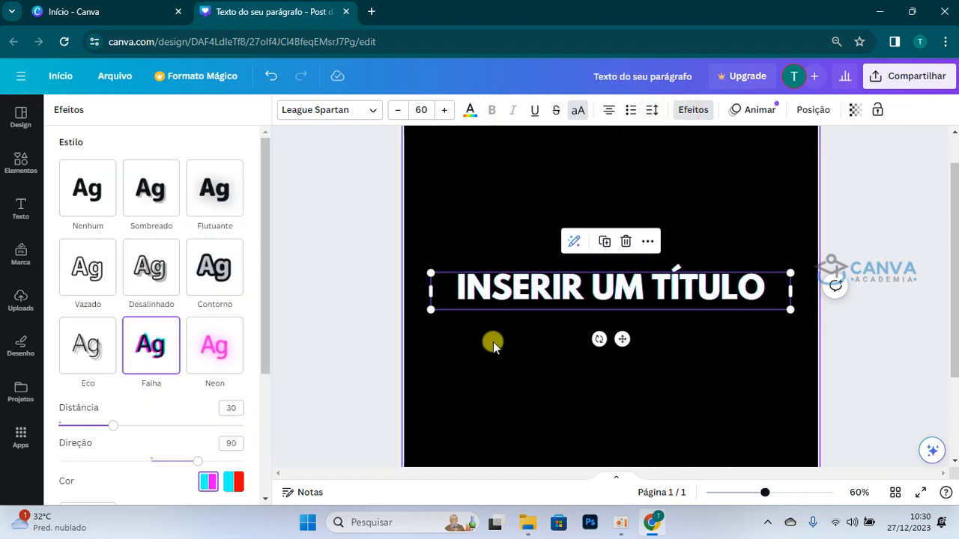
drag(765, 492, 789, 501)
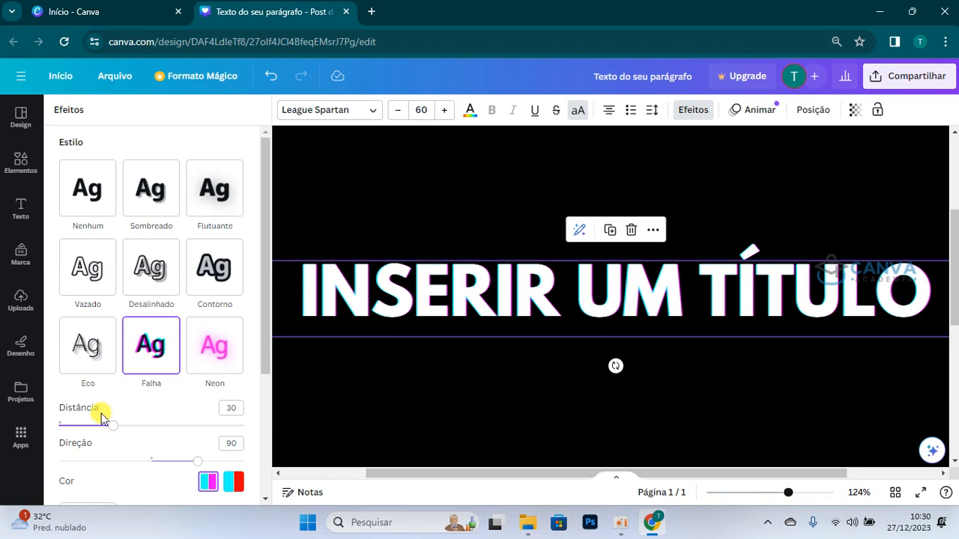
drag(114, 429, 240, 452)
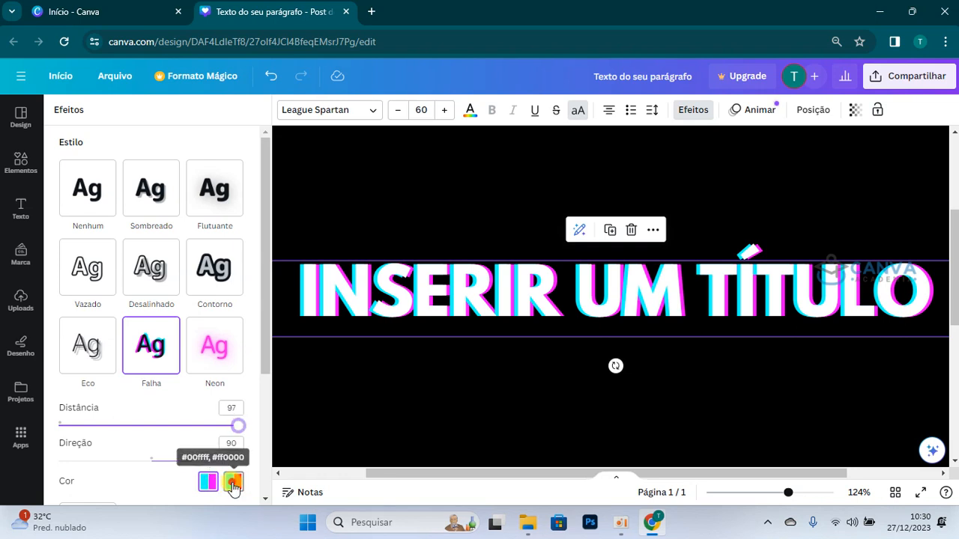
Step: Compare the two Falha colour pairs on the title and choose cyan and red, #00ffff and #ff0000
click(233, 483)
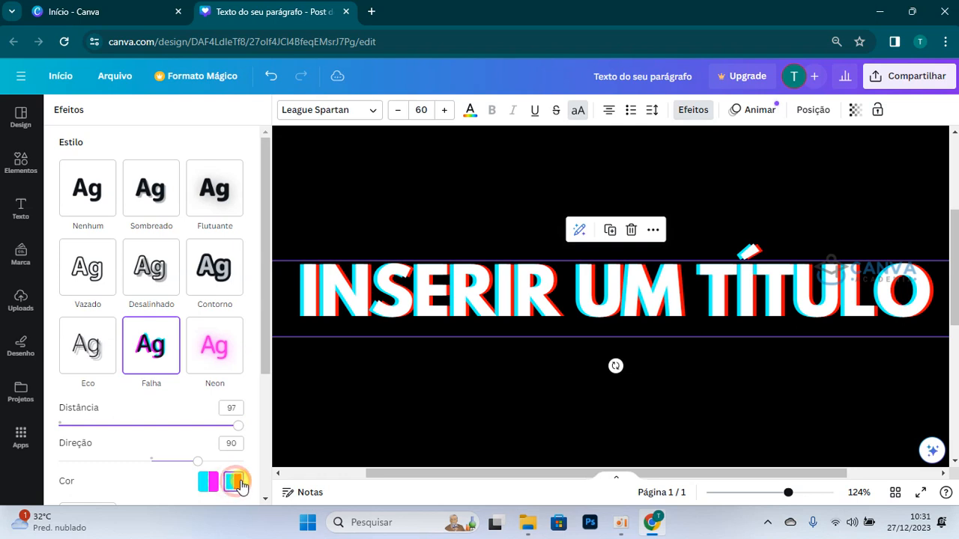
click(208, 483)
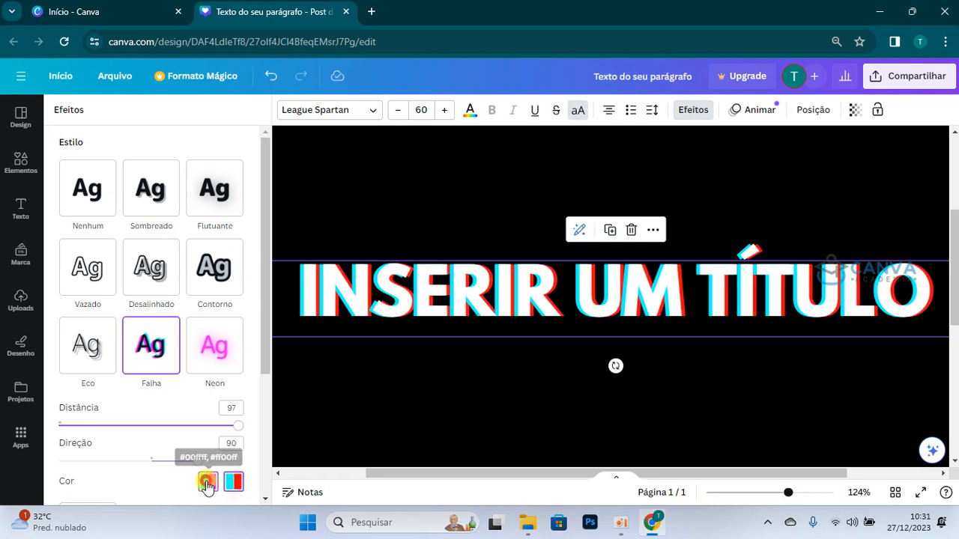
click(232, 482)
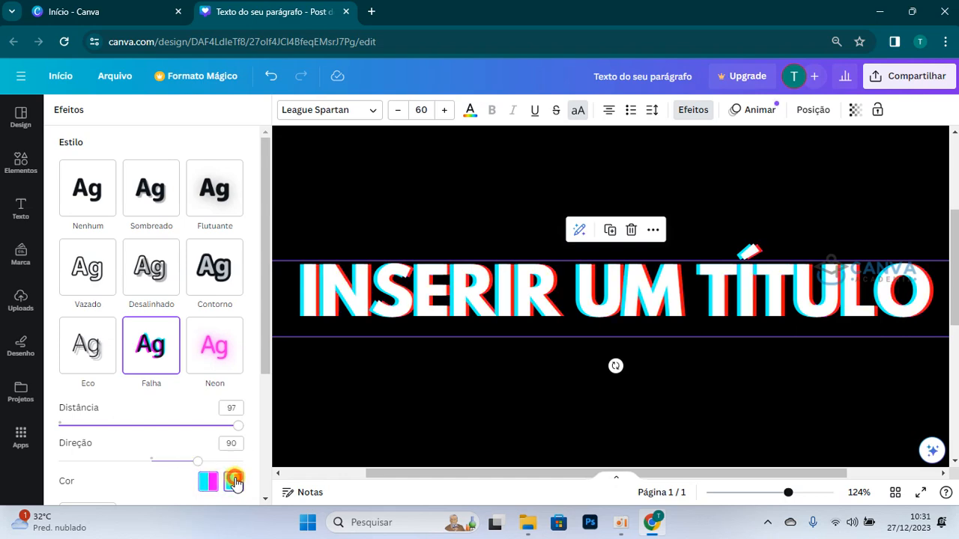
Step: Set the Falha effect's Direção to 21
drag(195, 464, 163, 457)
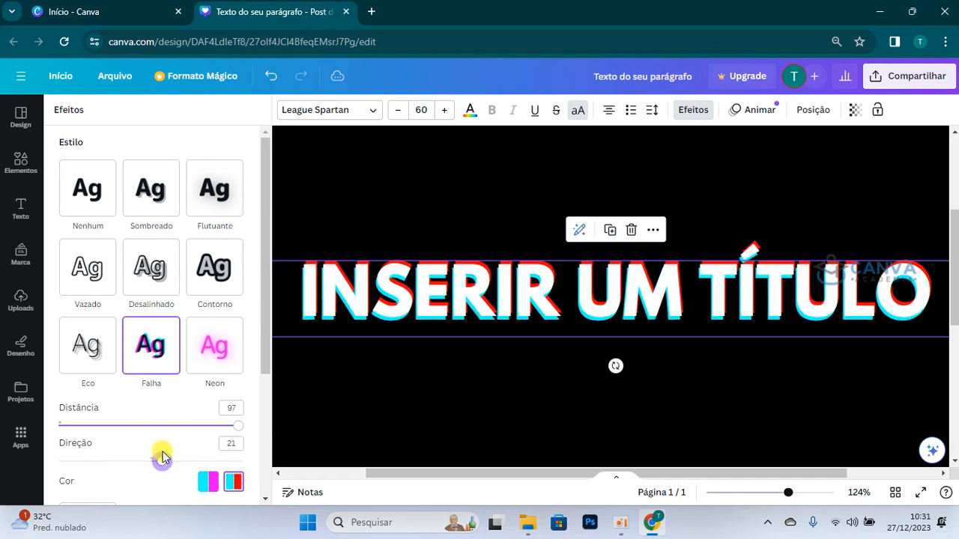
Step: Apply the Neon effect to the title and raise its Intensidade to 100
click(230, 351)
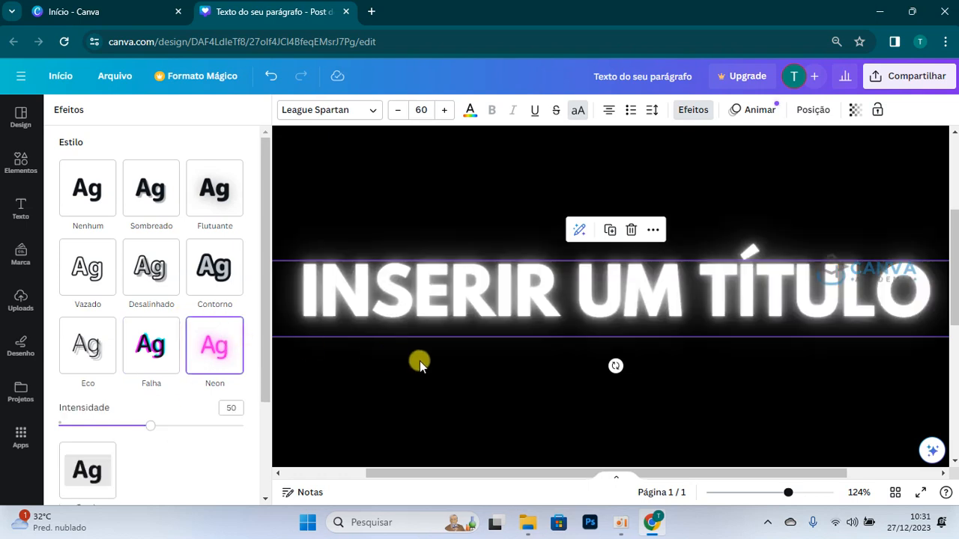
drag(786, 494, 764, 492)
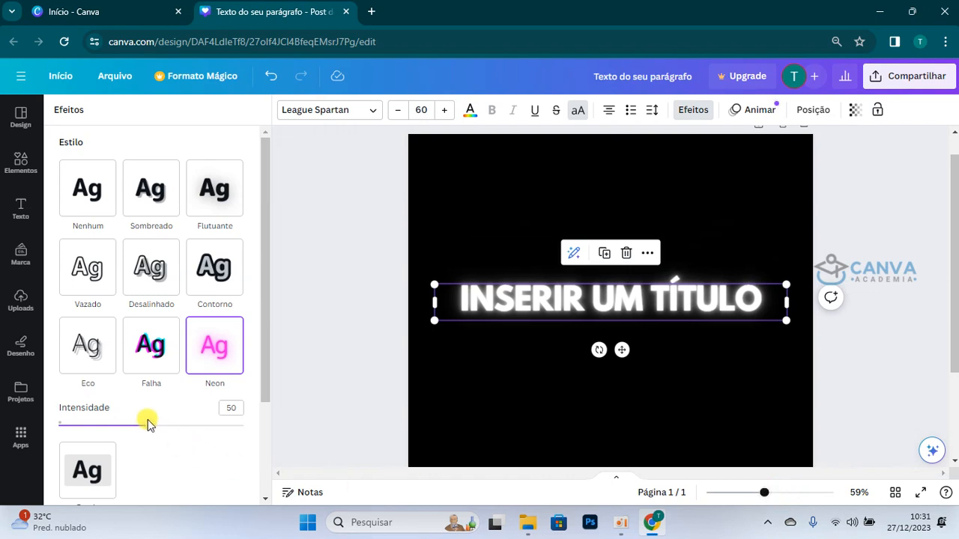
drag(146, 428, 324, 457)
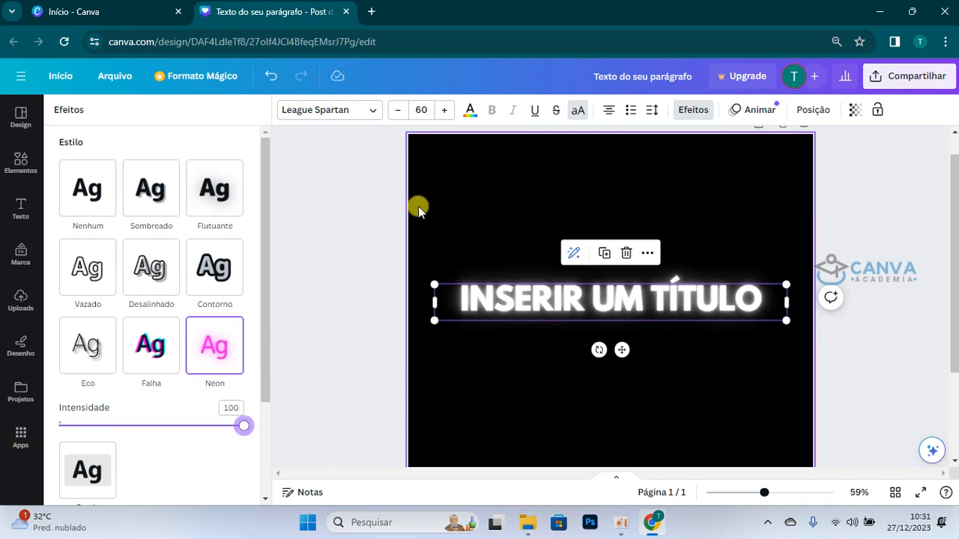
Step: Recolour the Neon title yellow and compare its Intensidade at 1 and 100, leaving it at 100
click(470, 110)
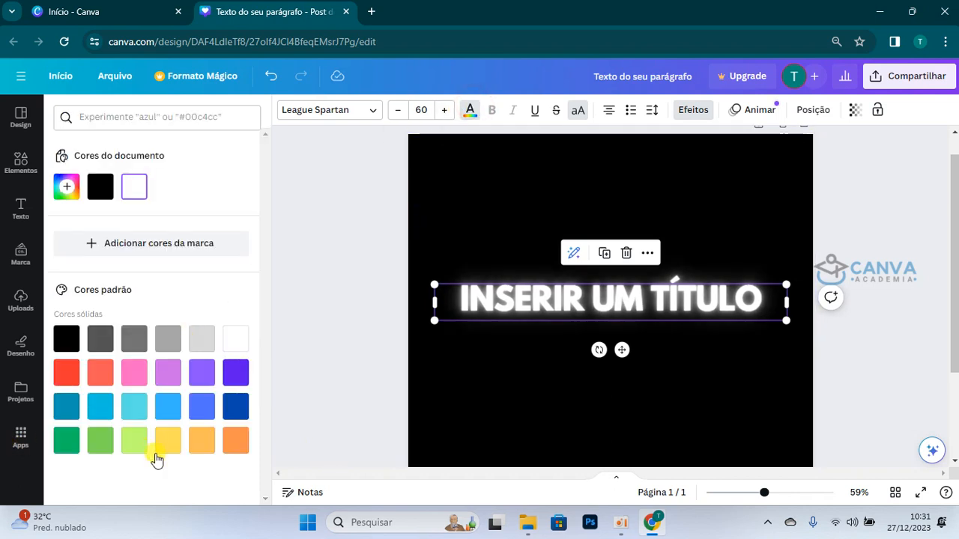
click(167, 449)
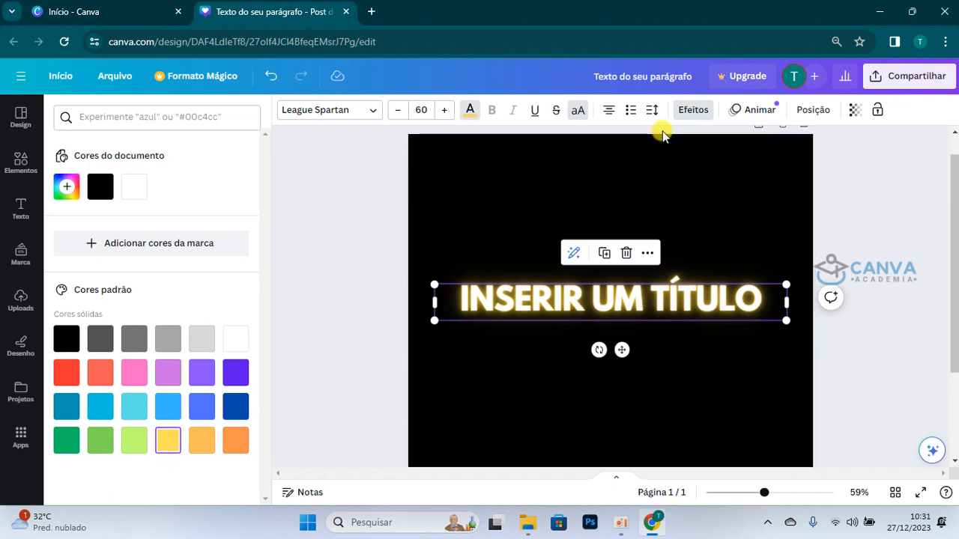
click(692, 110)
drag(242, 426, 6, 437)
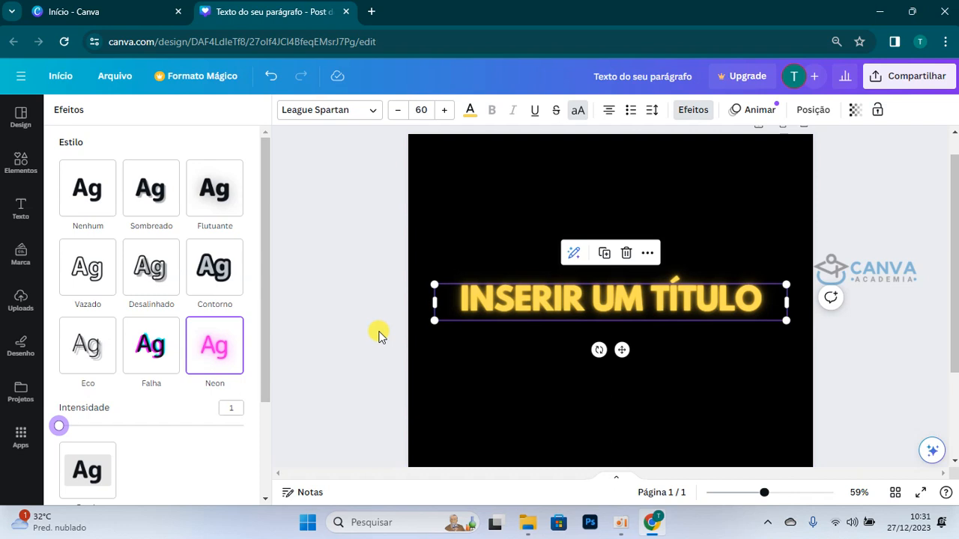
drag(59, 425, 277, 435)
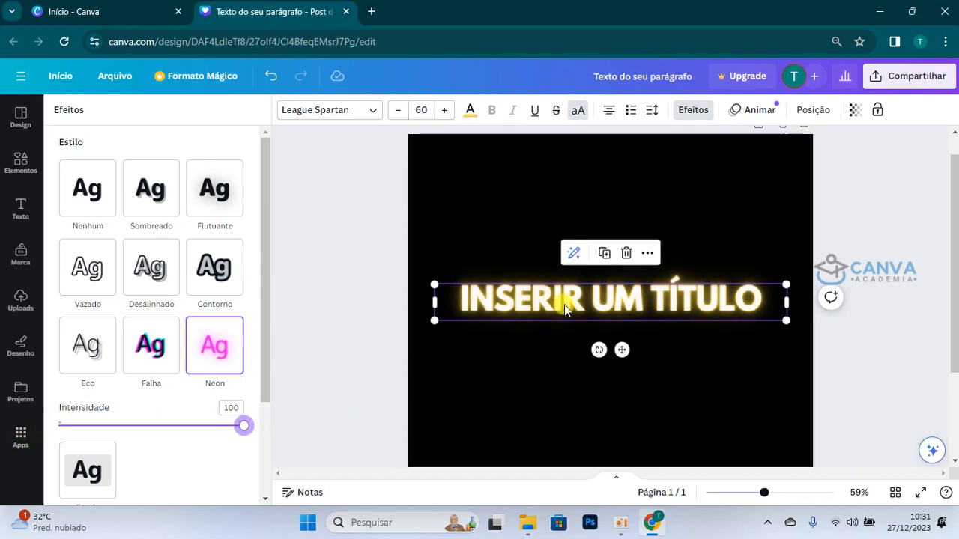
scroll(564, 305, down, 2)
scroll(565, 305, up, 3)
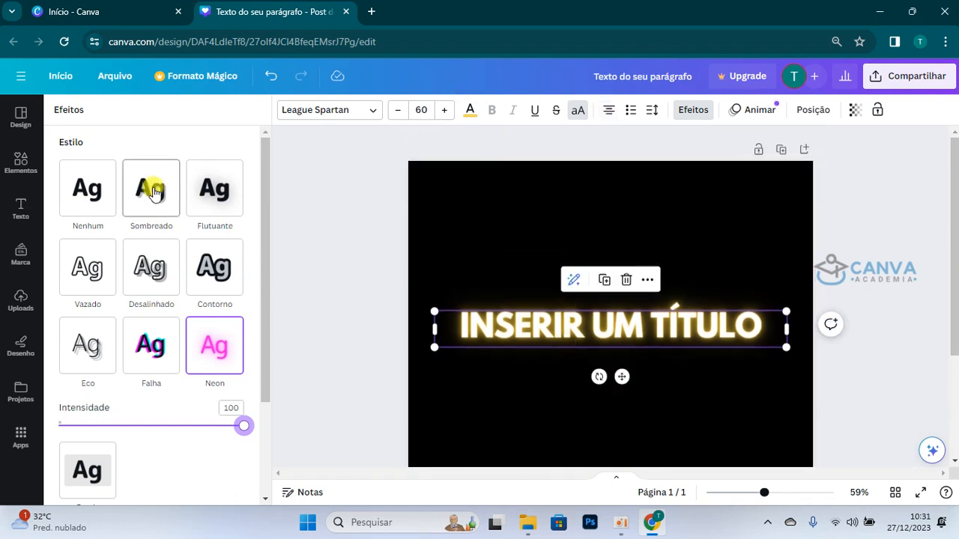
Step: Remove the Neon effect from the title and recolour its text black
click(96, 189)
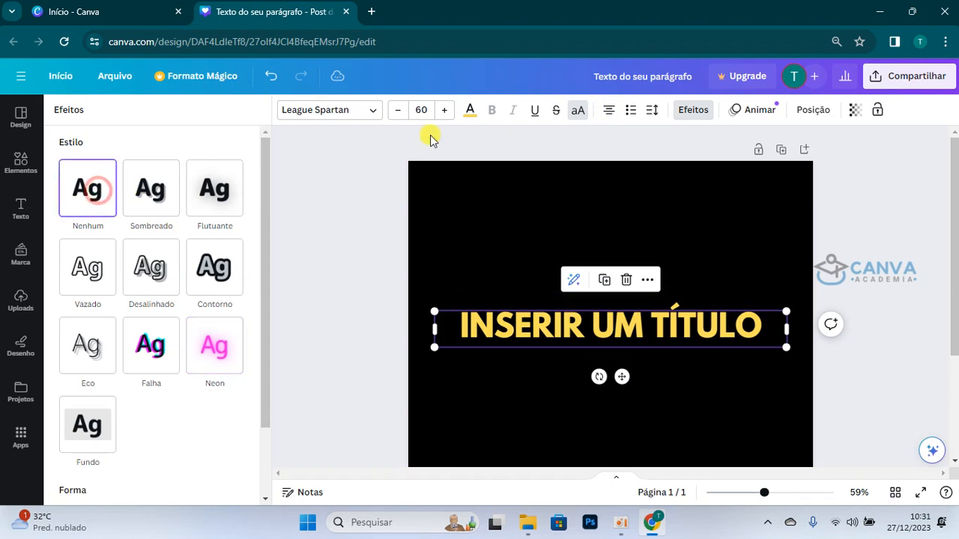
click(472, 111)
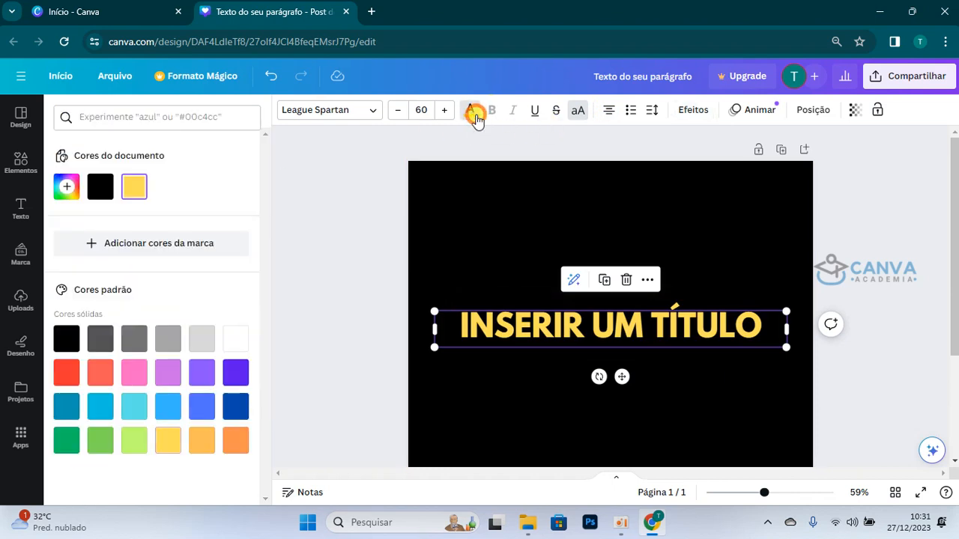
click(66, 339)
Step: Change the page's background colour to white
click(493, 196)
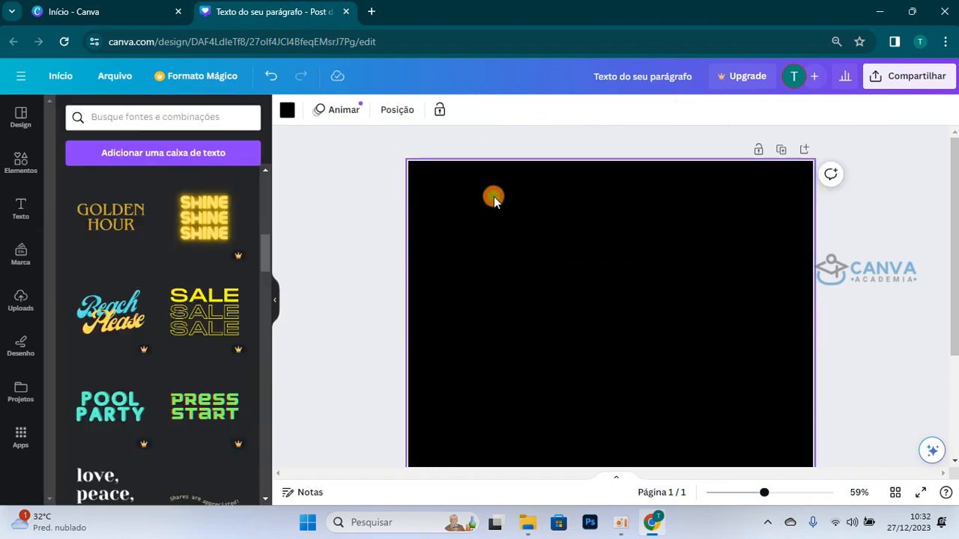
click(287, 109)
click(231, 344)
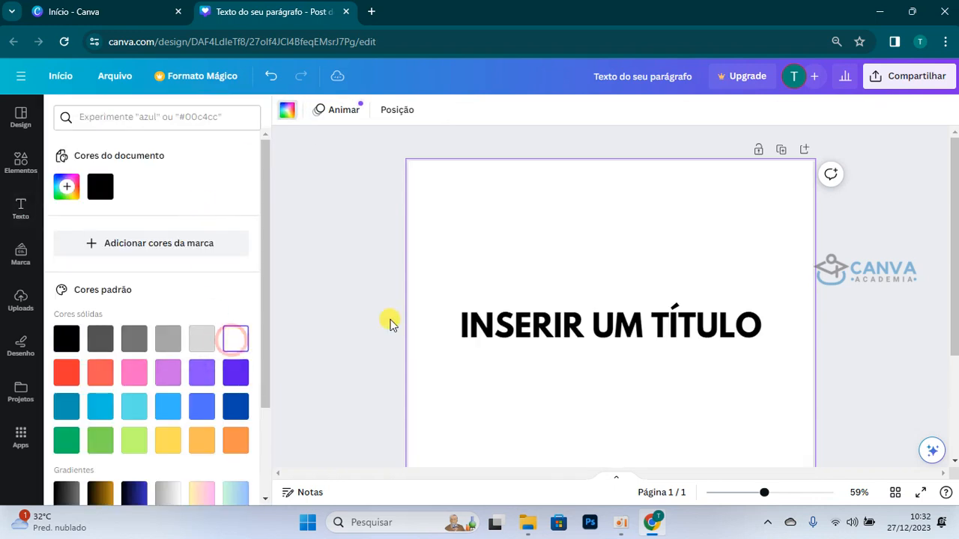
Step: Apply the Neon effect to the black title with Intensidade at 100
click(687, 336)
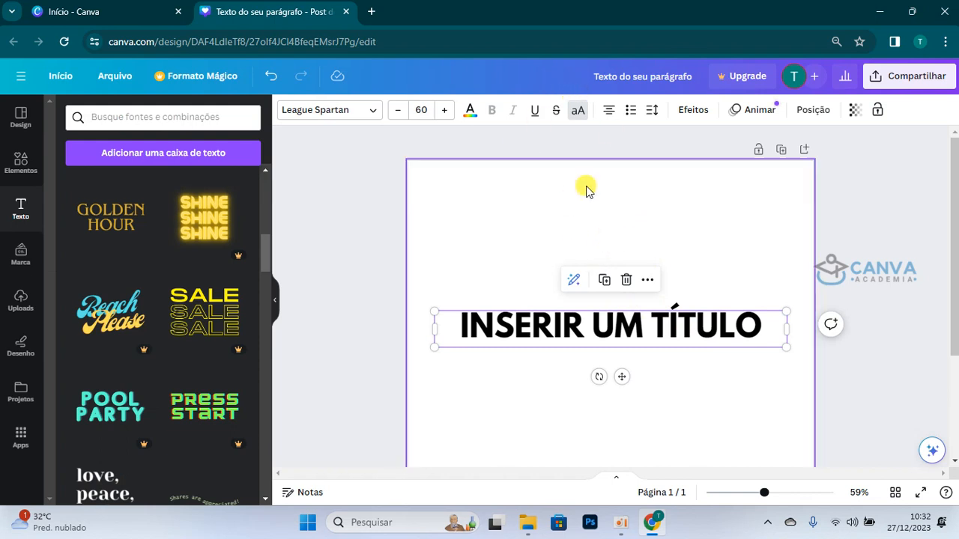
click(704, 120)
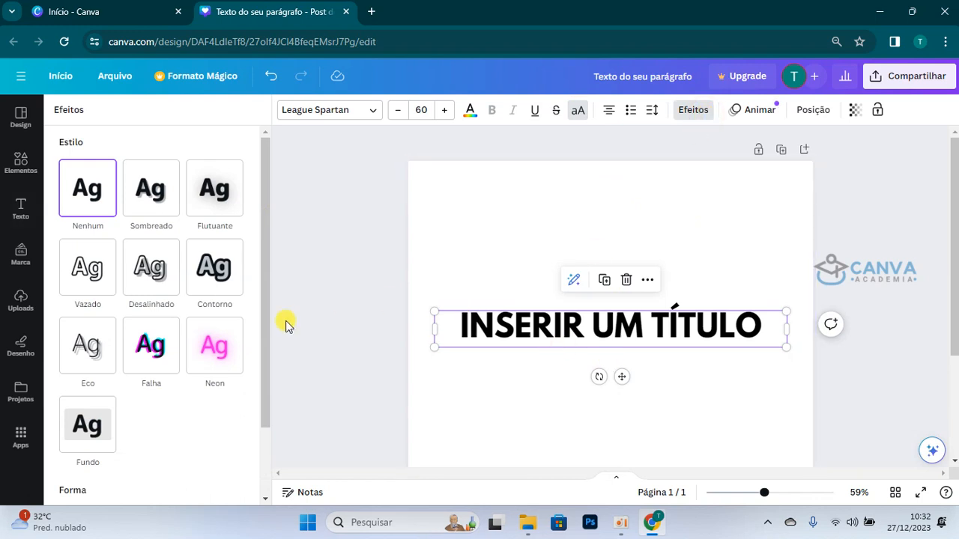
click(213, 361)
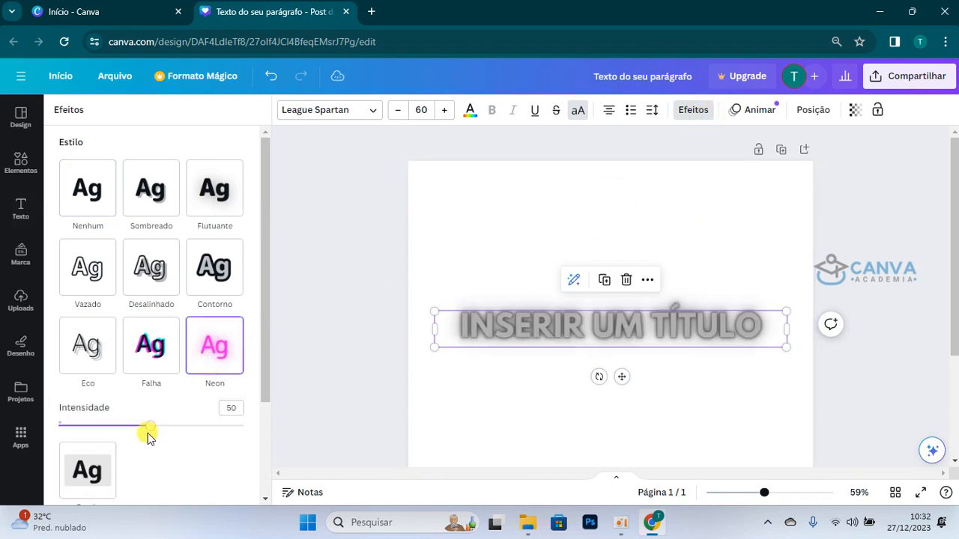
drag(150, 427, 291, 450)
click(754, 444)
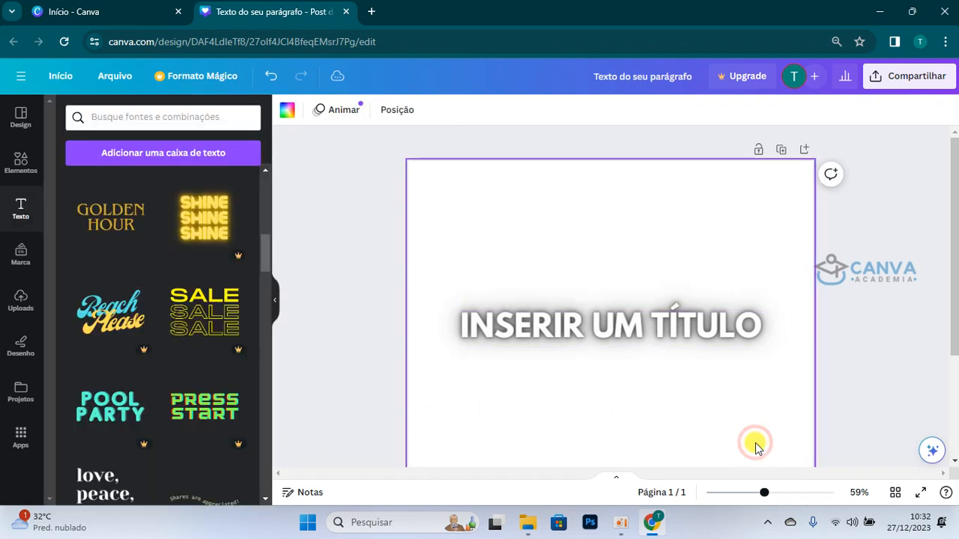
Step: Duplicate the Neon title and place the copy directly above the original
click(684, 314)
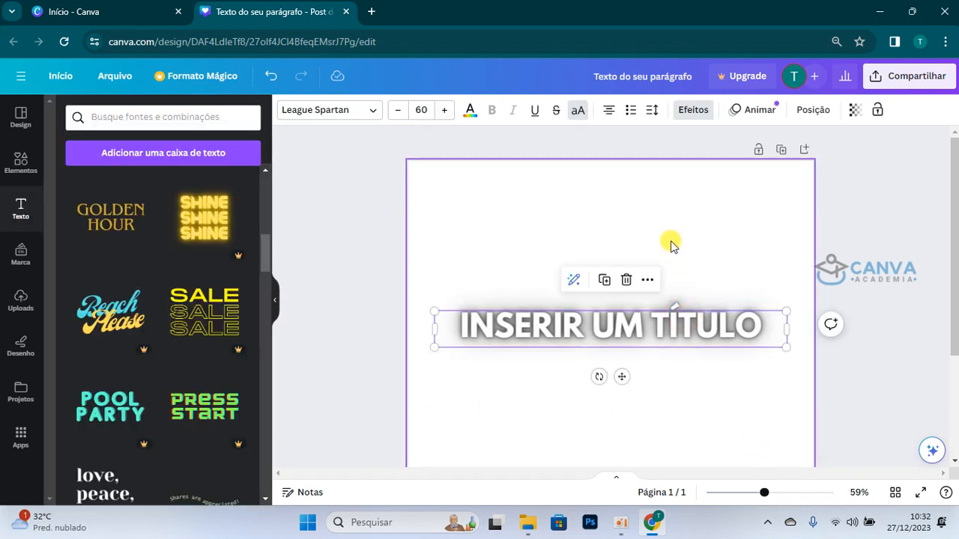
click(601, 281)
drag(619, 325, 615, 252)
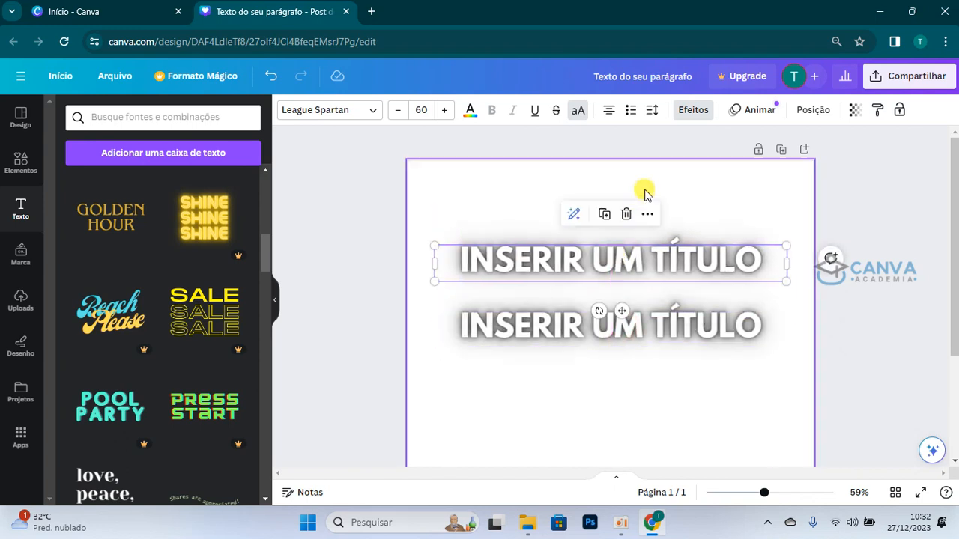
Step: Switch the upper title to the Flutuante effect with white text and Intensidade 100
click(695, 119)
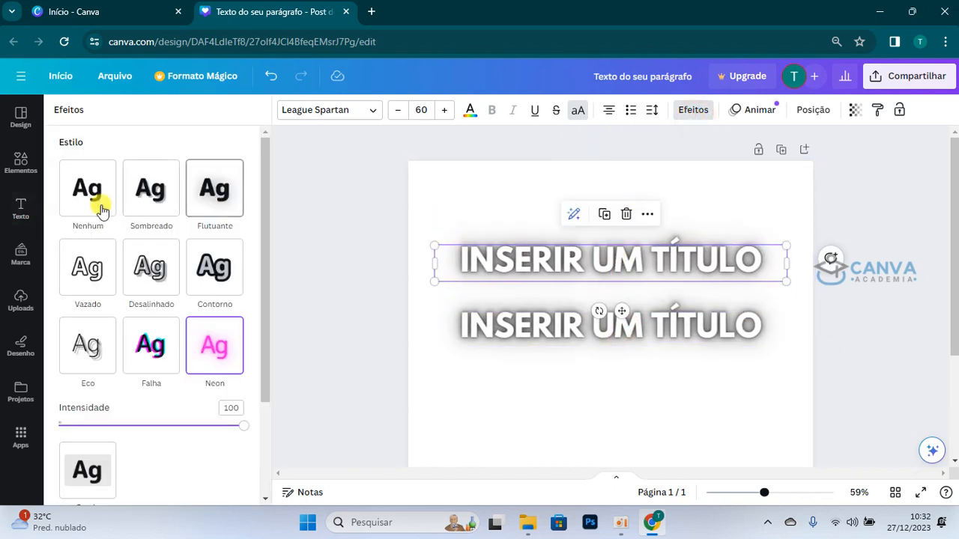
click(86, 188)
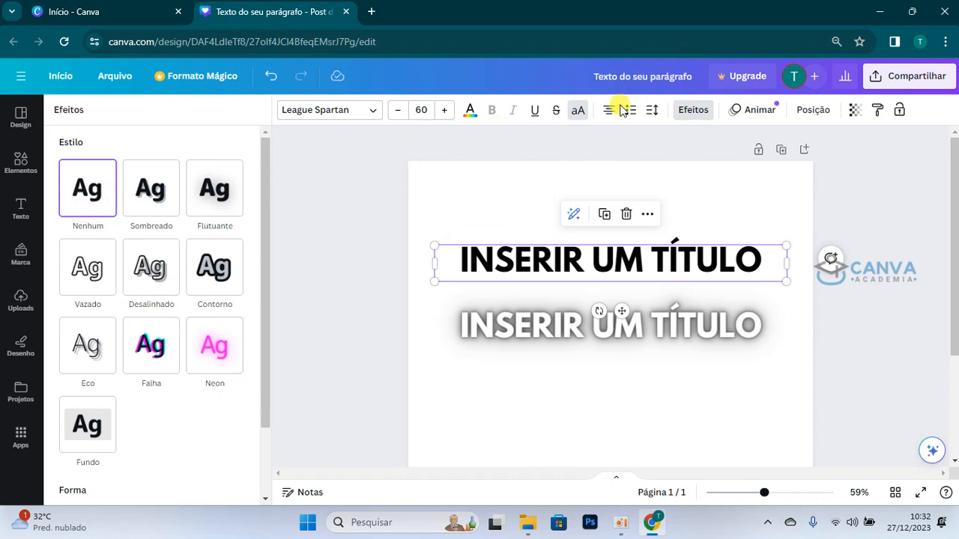
click(199, 196)
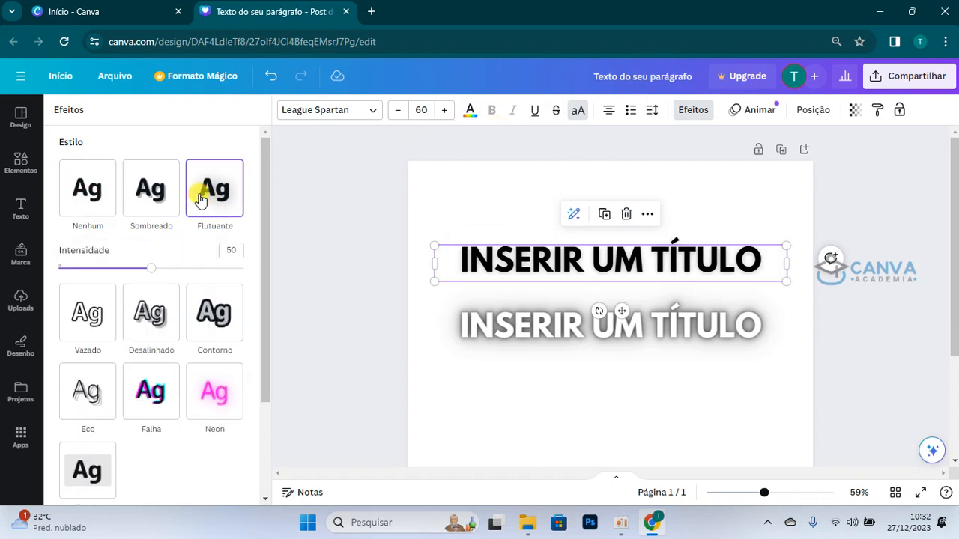
click(470, 112)
click(137, 188)
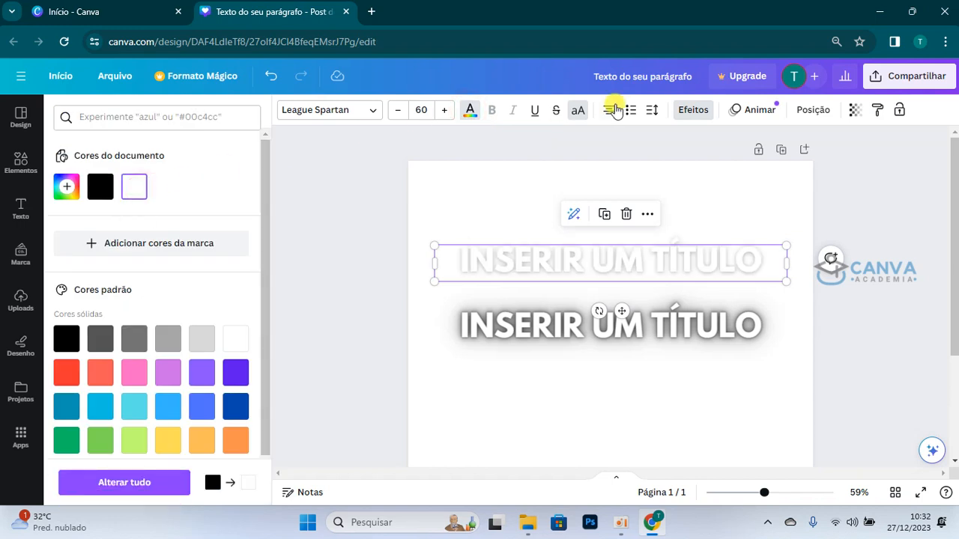
click(692, 111)
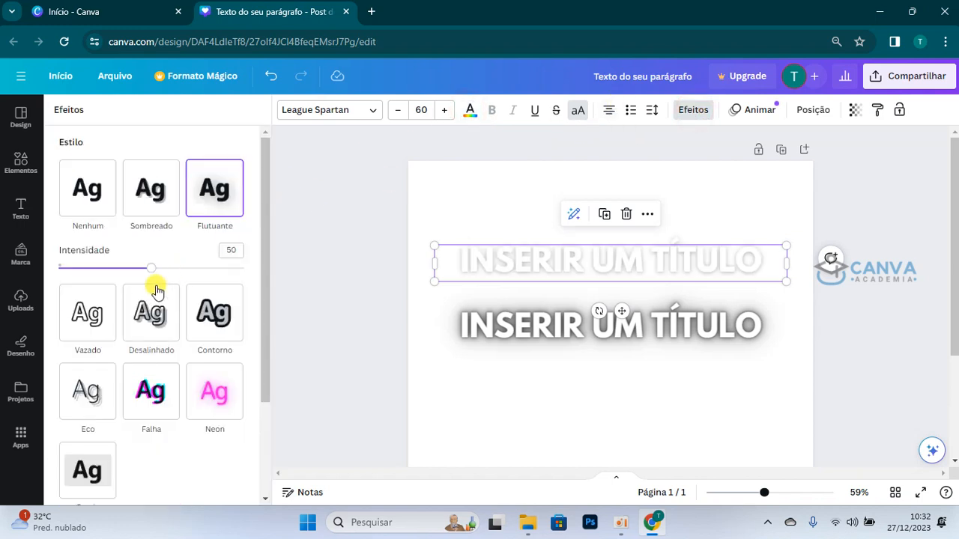
drag(151, 267, 280, 284)
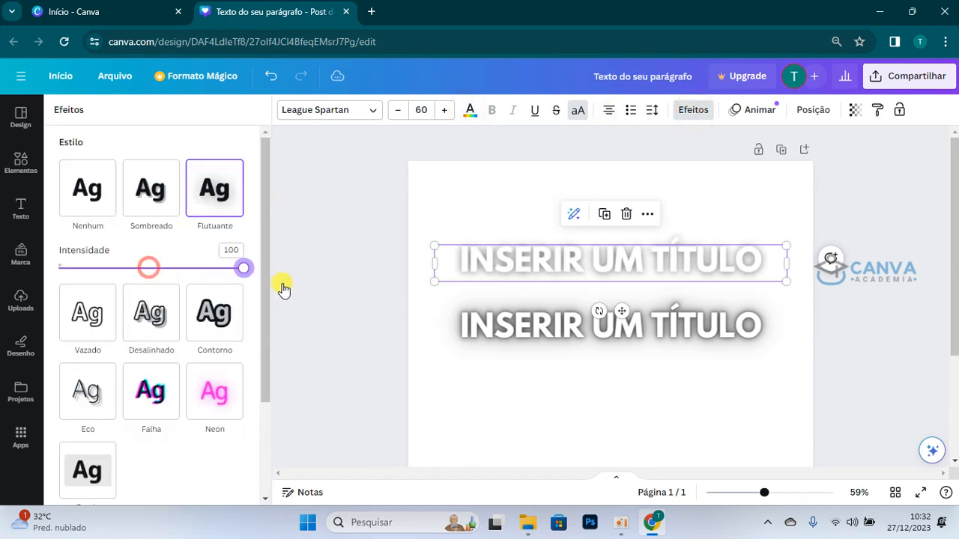
click(602, 361)
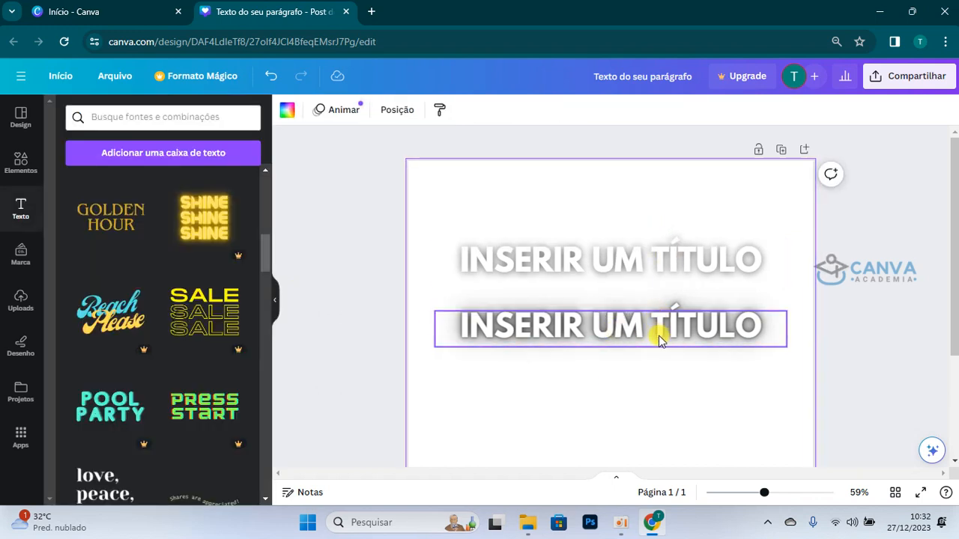
Step: Apply the Fundo effect to the lower title and set its Arredondamento to 100
click(664, 260)
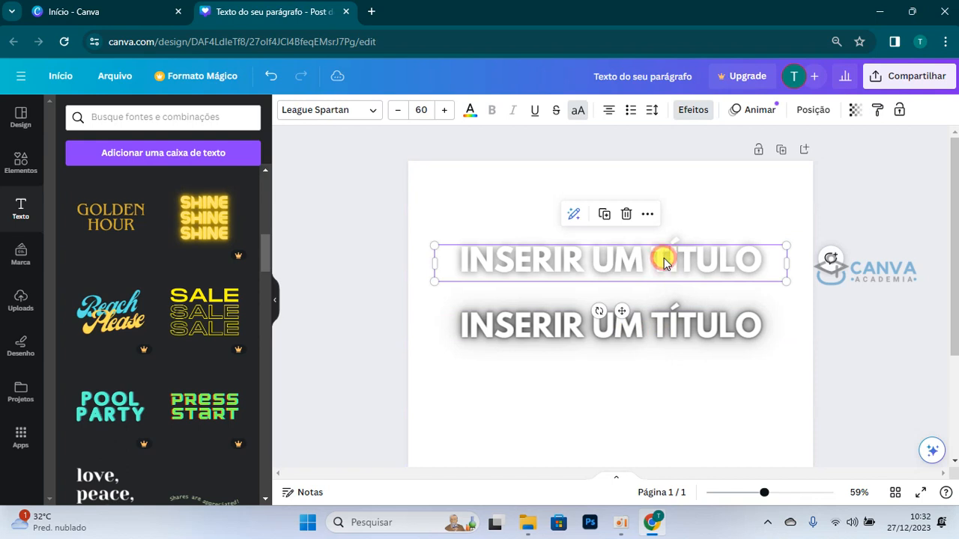
click(686, 110)
scroll(199, 330, down, 2)
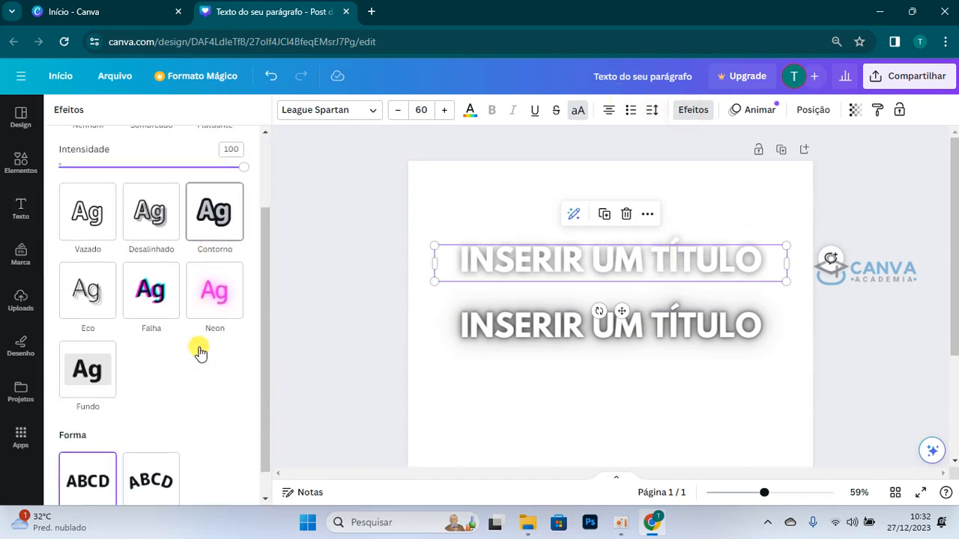
scroll(224, 314, down, 1)
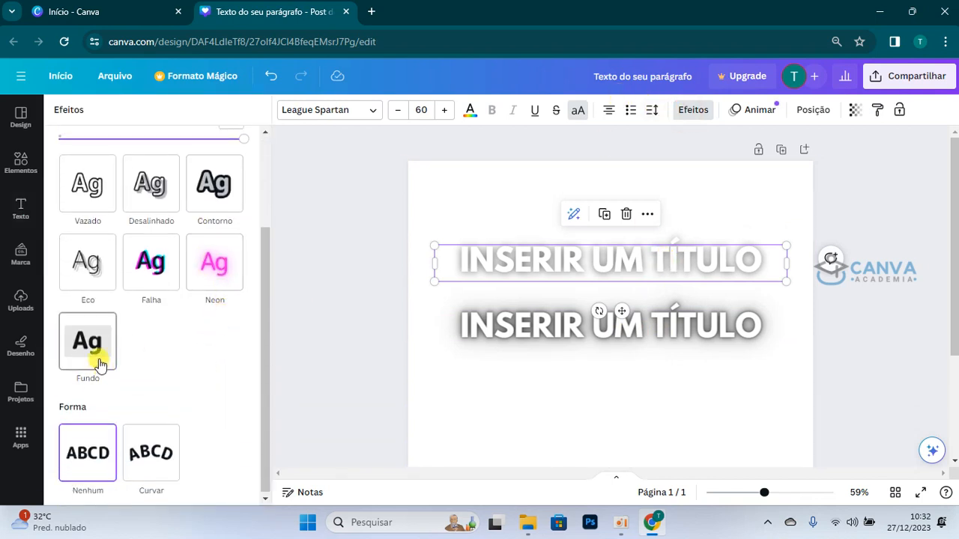
click(536, 332)
click(108, 402)
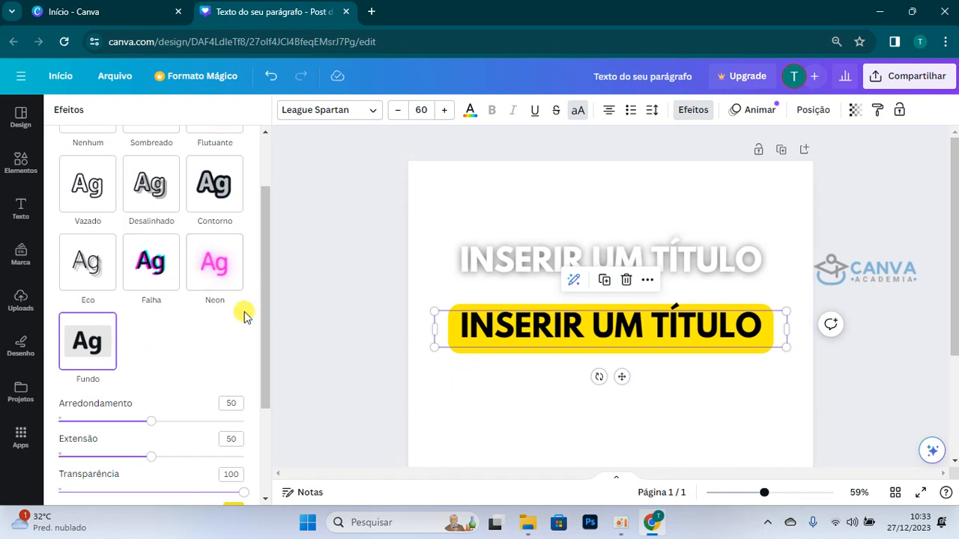
scroll(274, 376, down, 1)
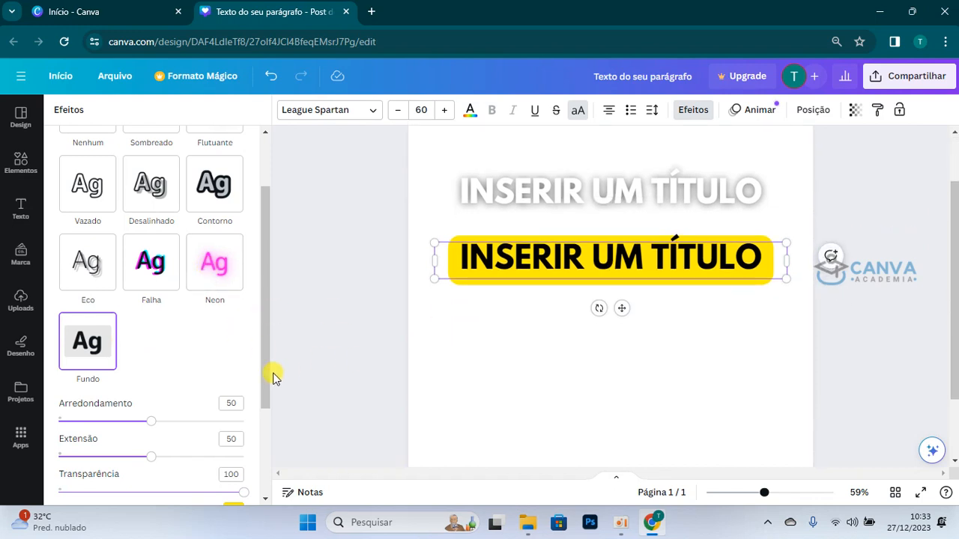
scroll(483, 371, up, 1)
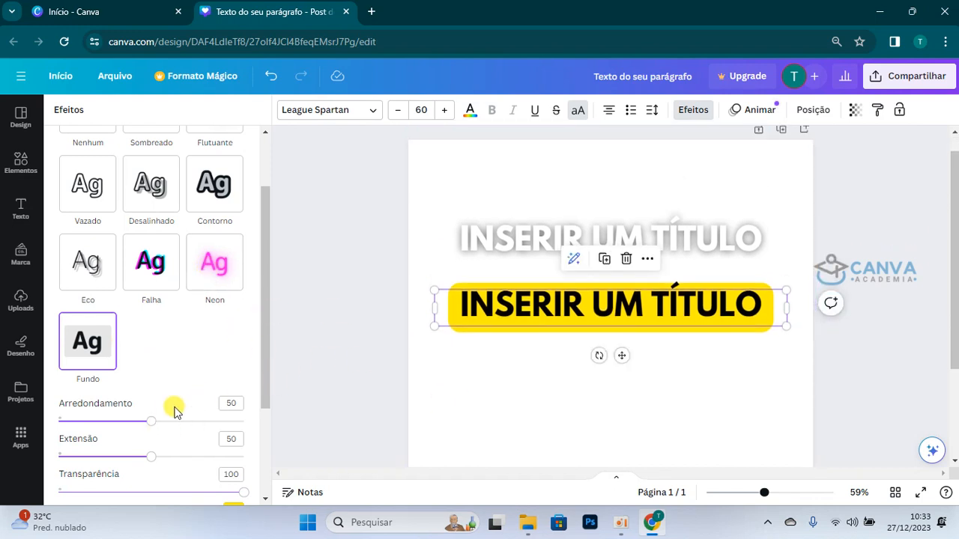
drag(149, 424, 281, 440)
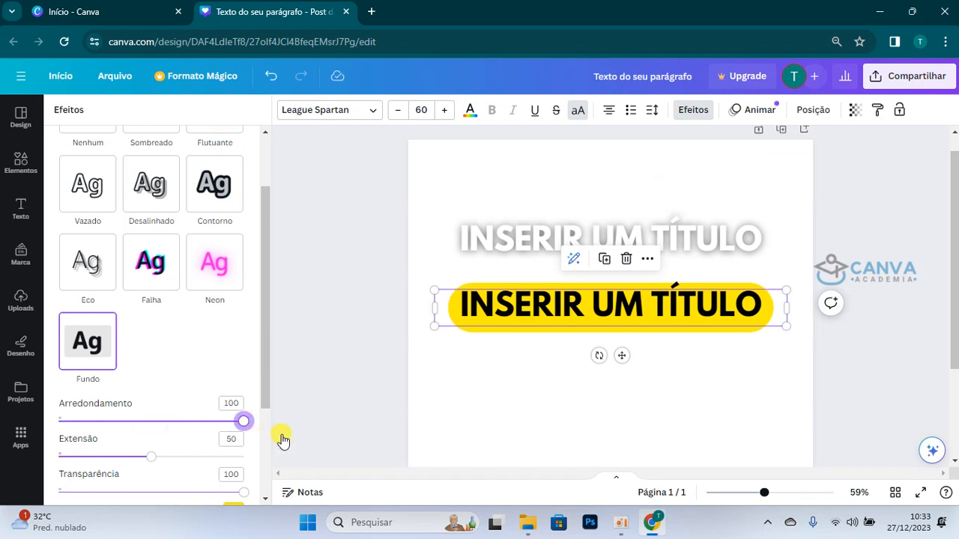
Step: Delete the upper white title, keeping only the one with the yellow background
click(496, 222)
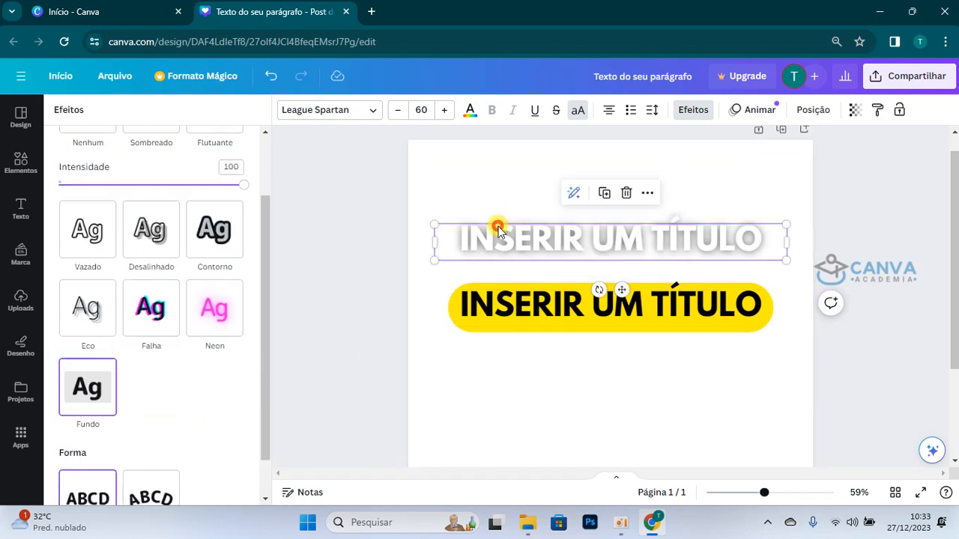
drag(496, 222, 79, 208)
click(519, 204)
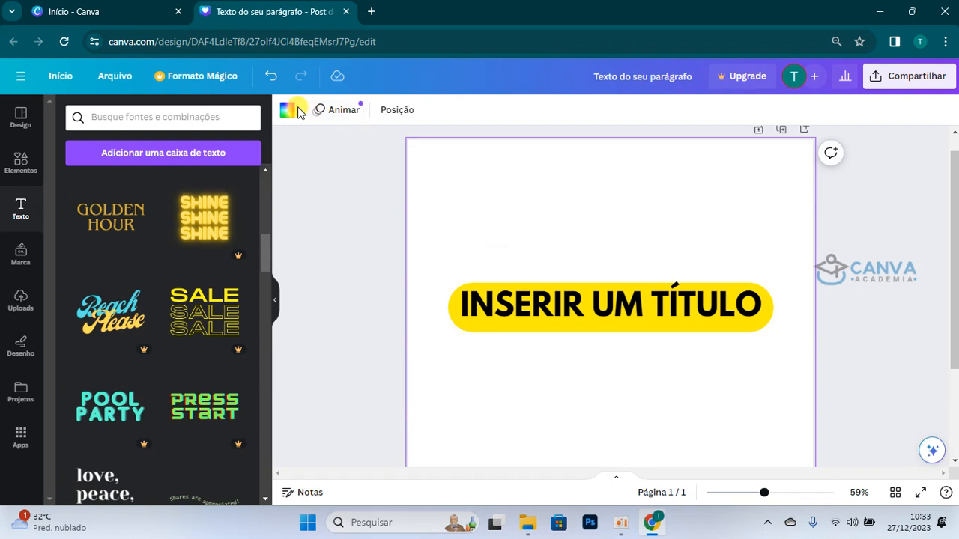